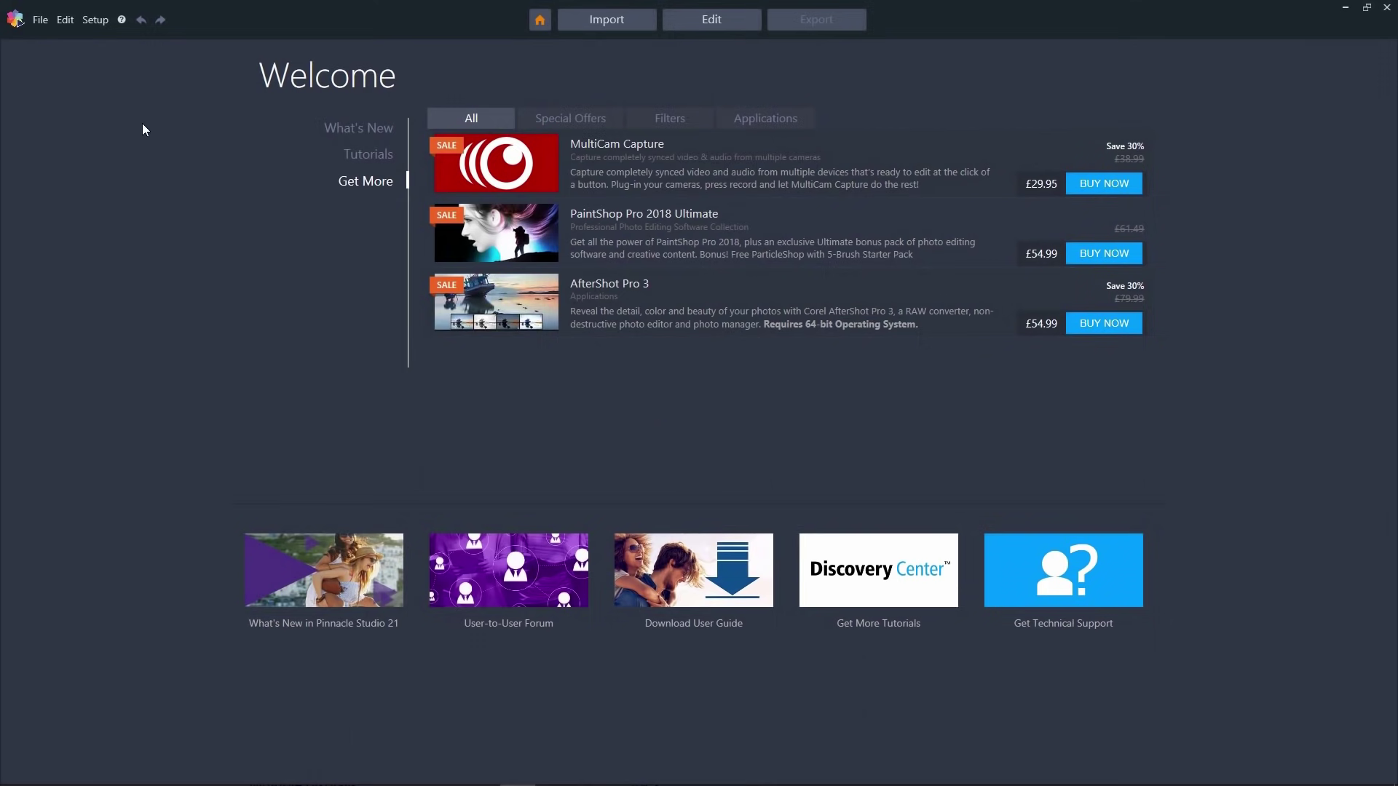
- Start a new, empty movie project (New Movie (16)) from the File menu
{"action": "left_click", "coordinate": [40, 20]}
{"action": "mouse_move", "coordinate": [43, 35]}
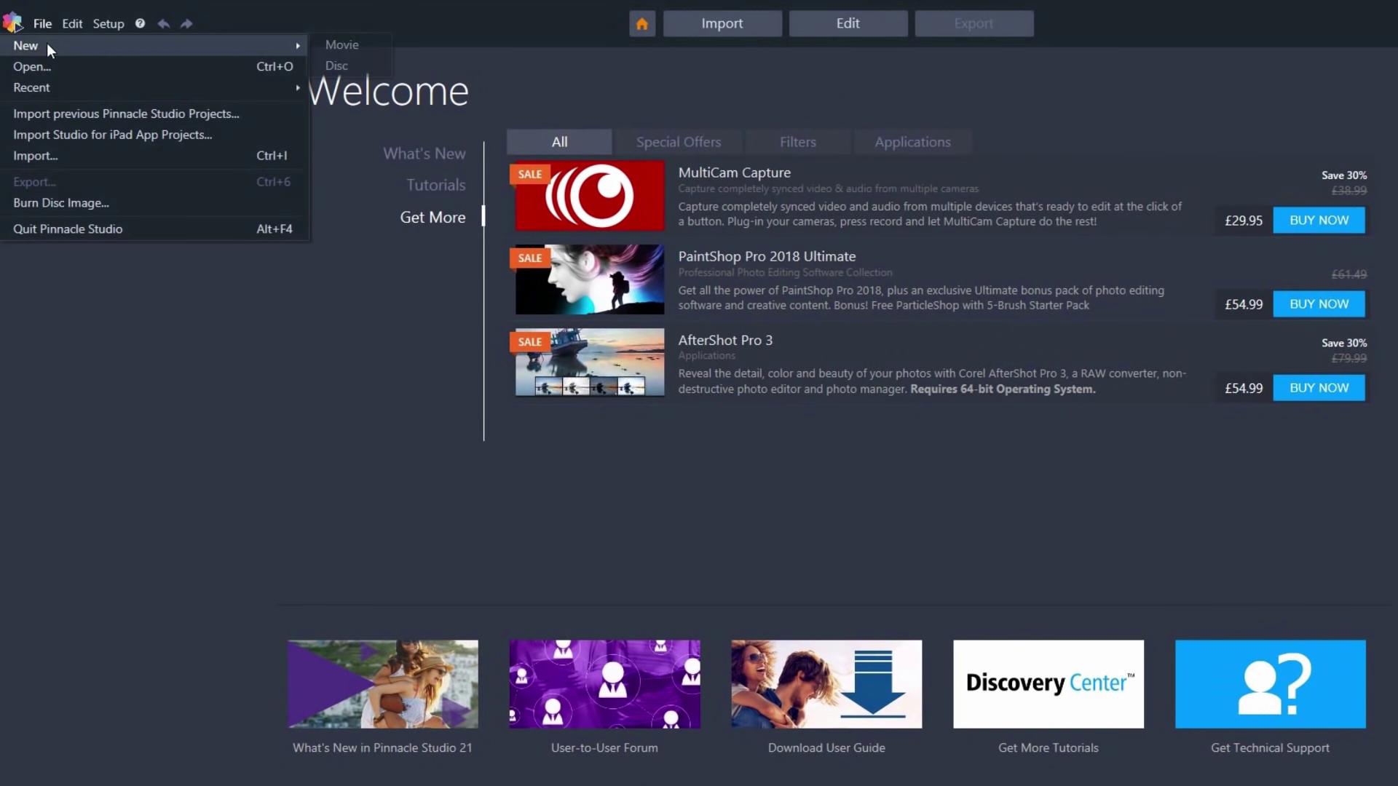
{"action": "left_click", "coordinate": [329, 45]}
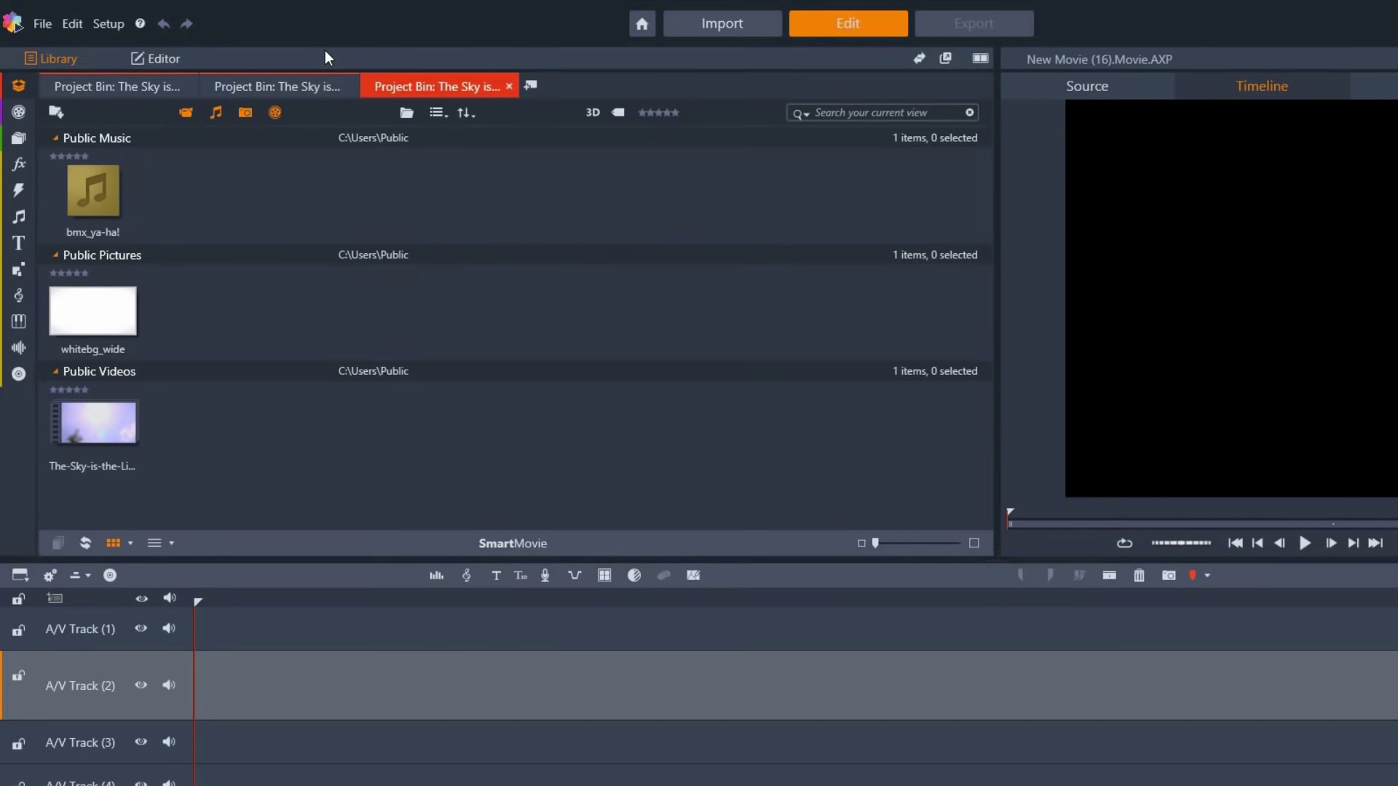
- Create a new project bin named Cycling
{"action": "left_click", "coordinate": [17, 84]}
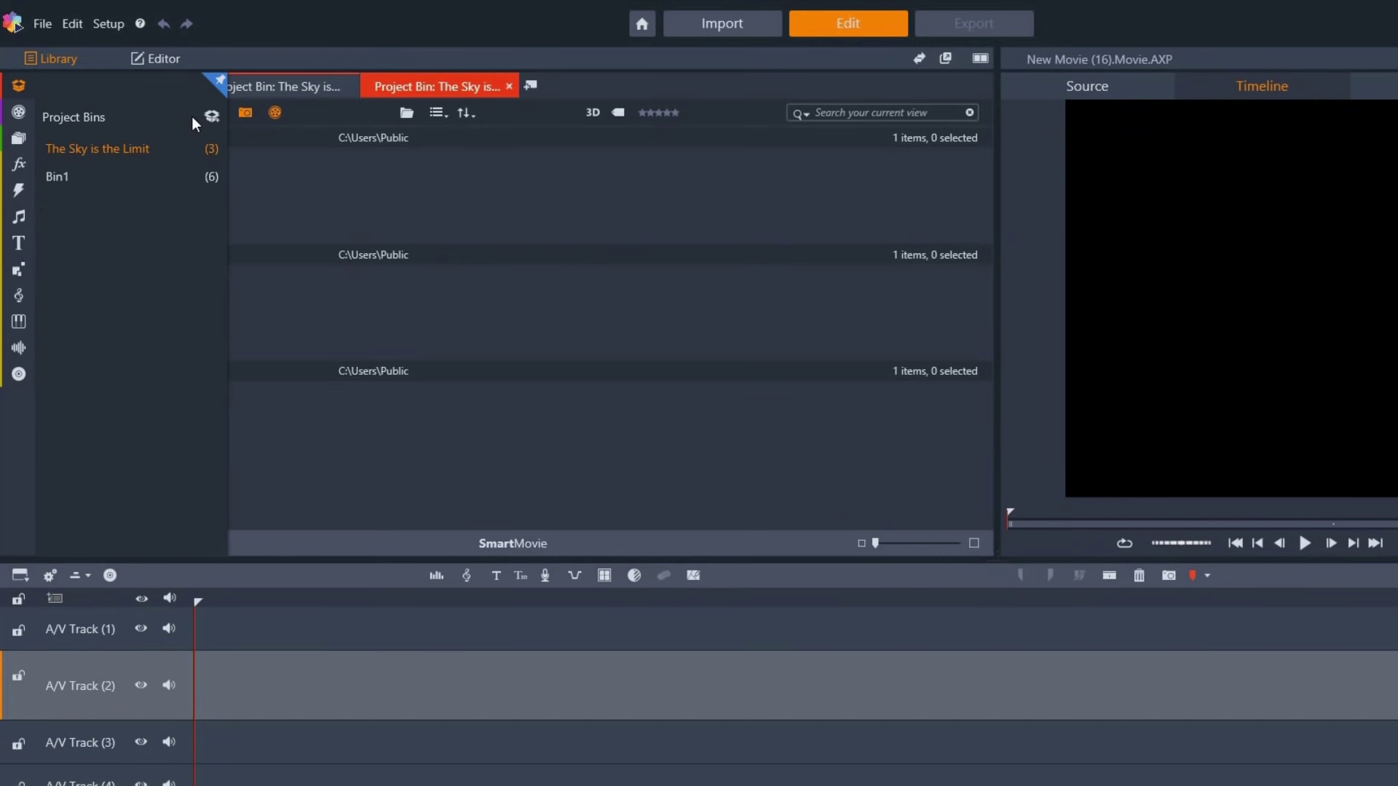
{"action": "left_click", "coordinate": [211, 115]}
{"action": "type", "text": "Cycling"}
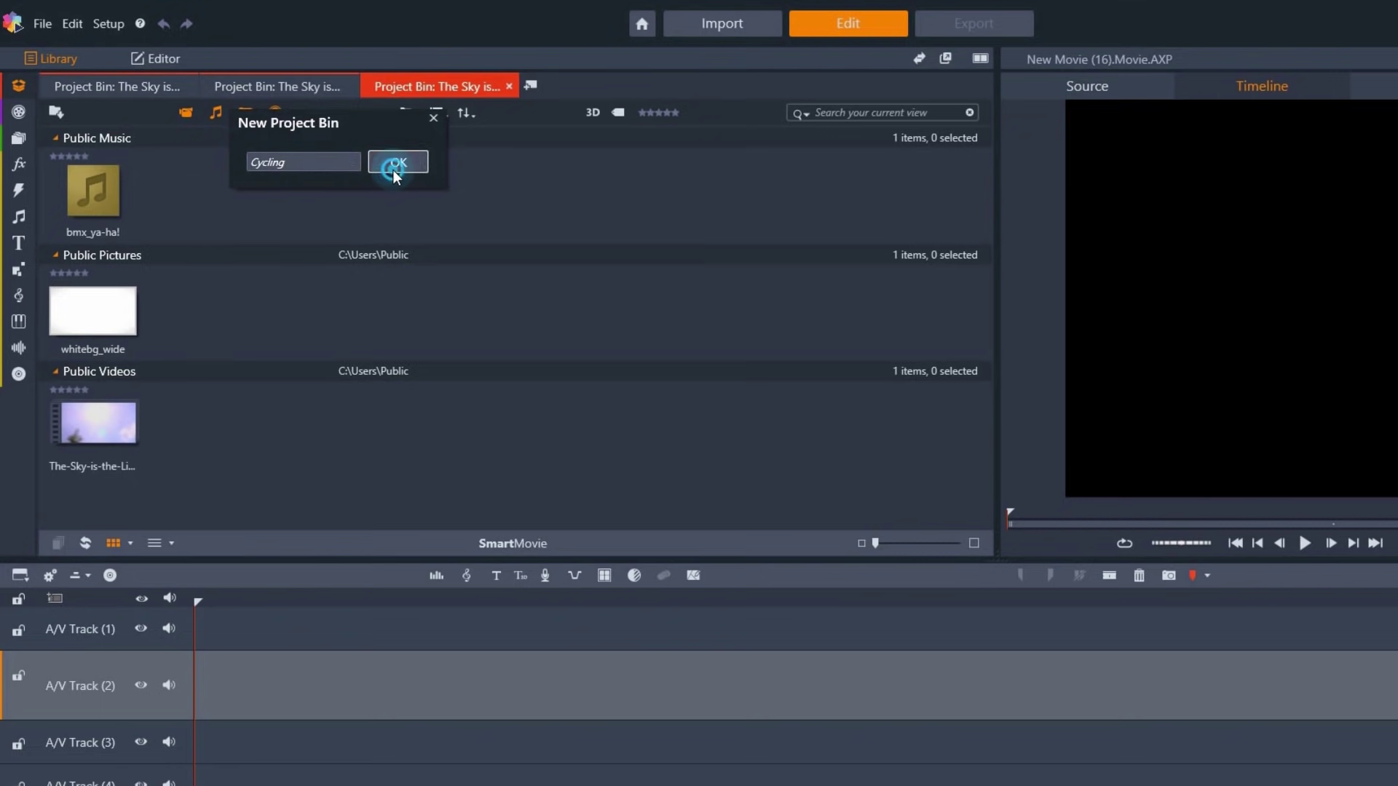
{"action": "left_click", "coordinate": [395, 166]}
- Import bmx_ya-ha!.wav and IMG_2221–2225.mp4 into the Cycling bin and drag the five clips to the timeline
{"action": "key", "text": "alt+Tab"}
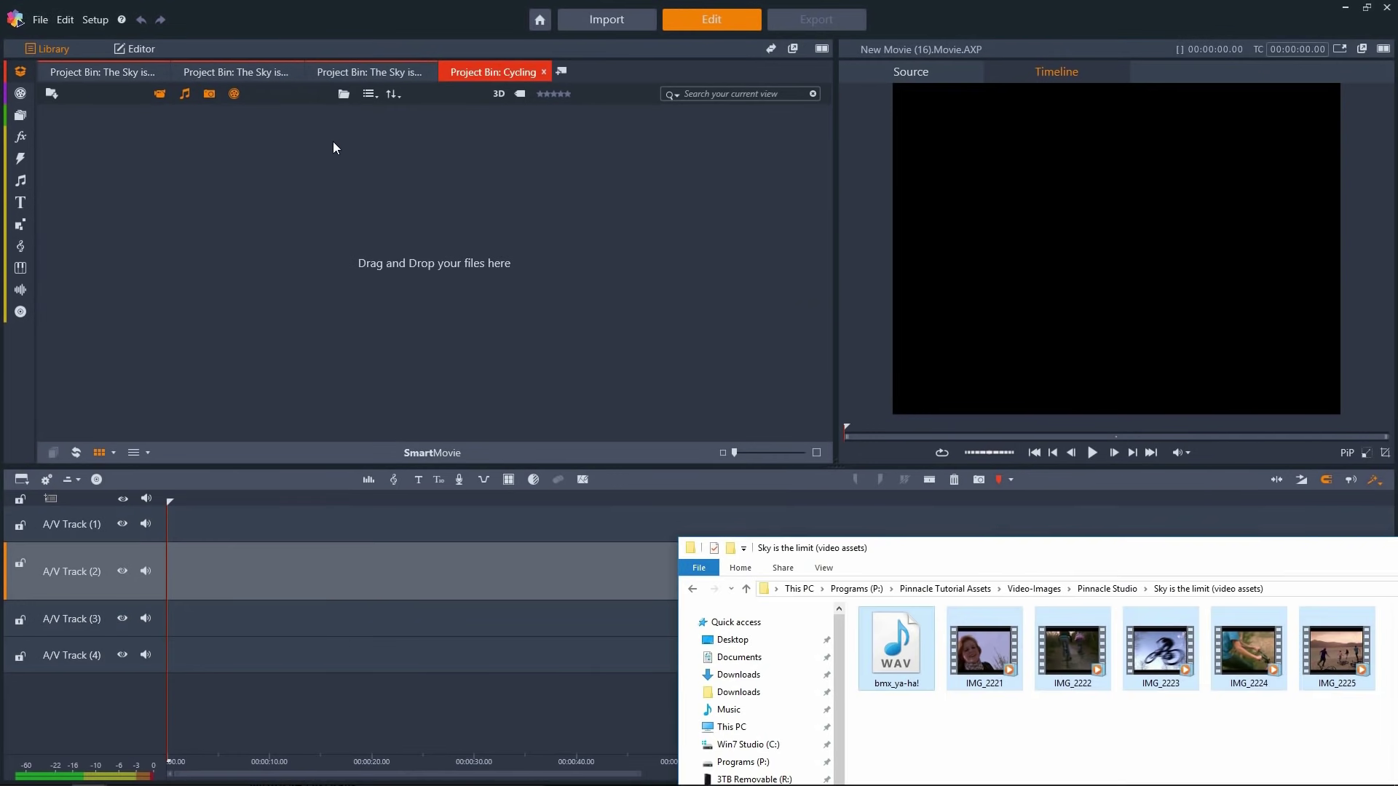
{"action": "left_click_drag", "start_coordinate": [913, 641], "coordinate": [293, 264]}
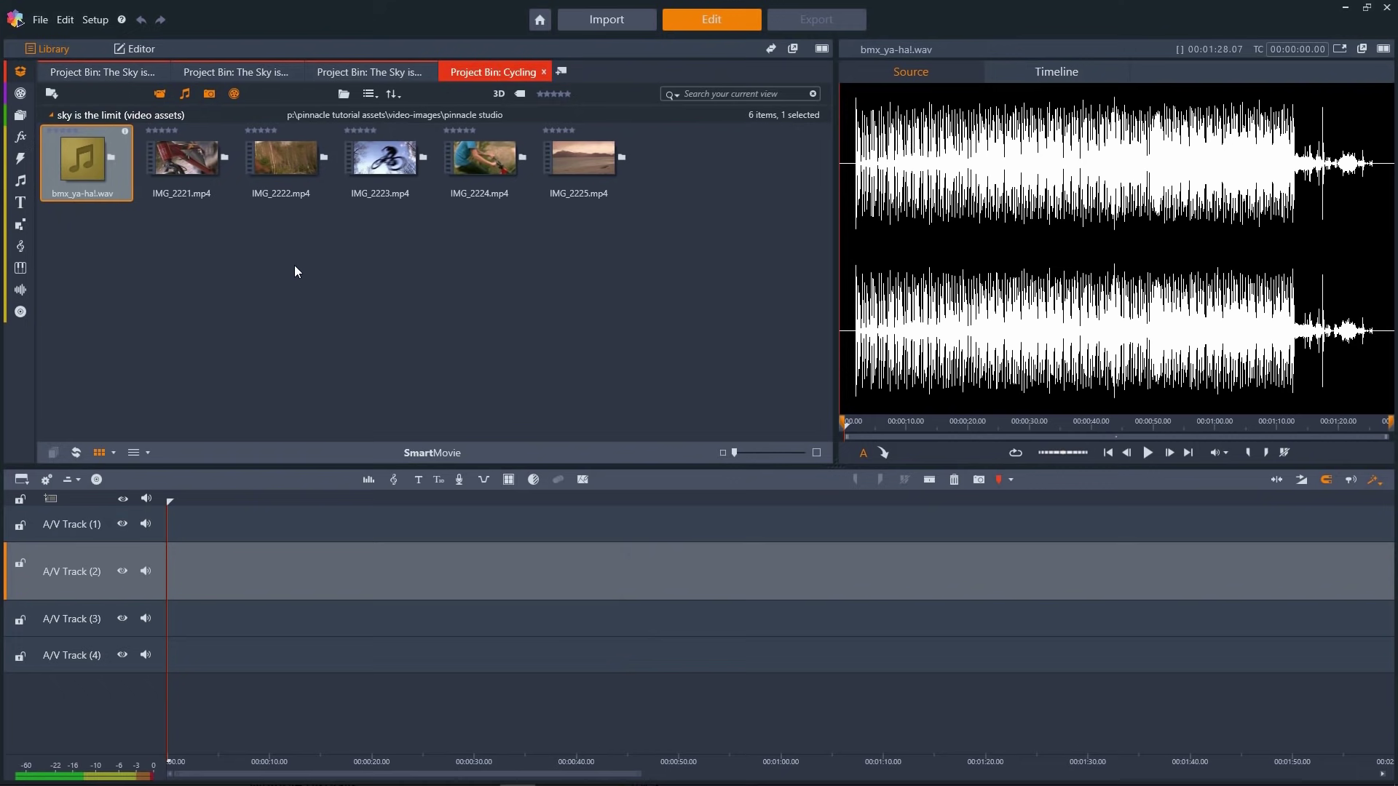
{"action": "left_click_drag", "start_coordinate": [177, 240], "coordinate": [613, 158]}
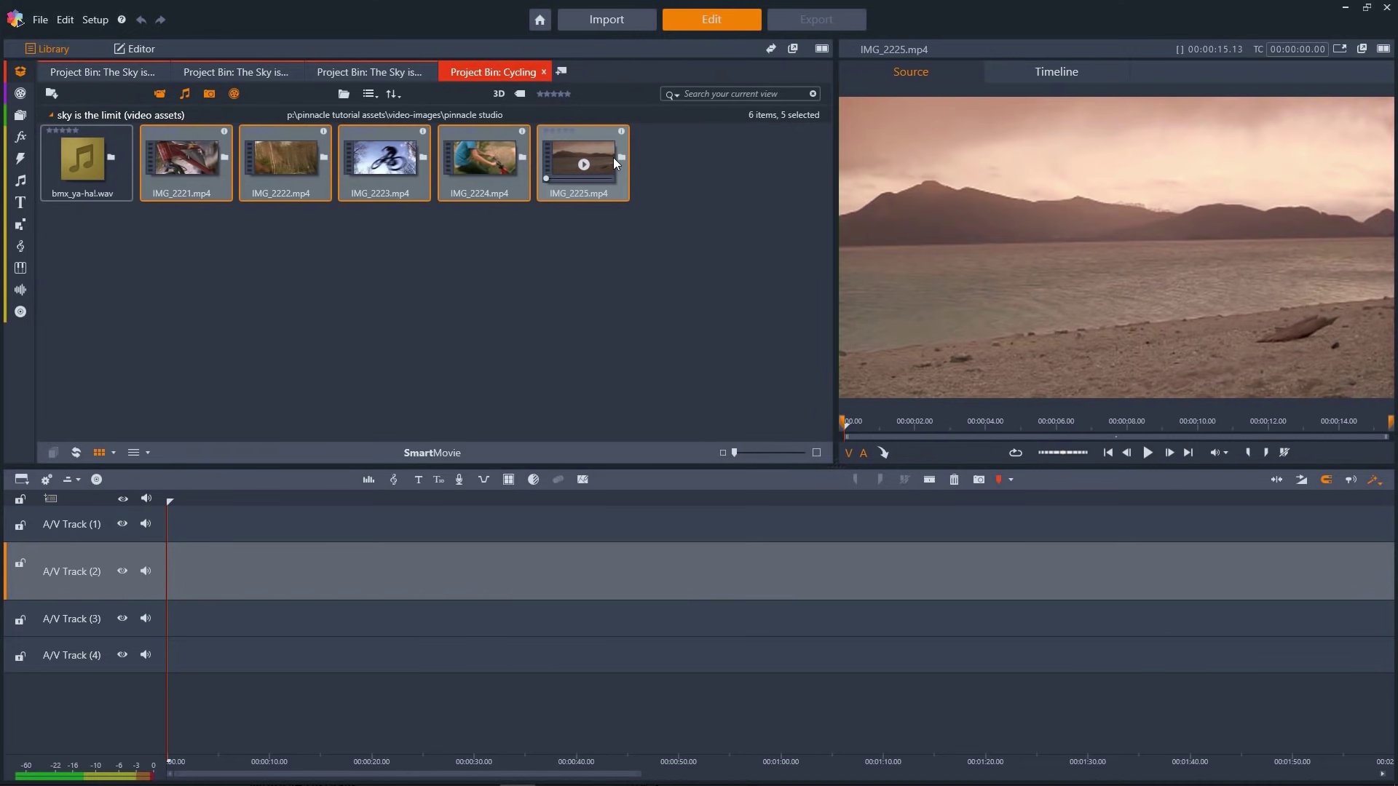
{"action": "left_click_drag", "start_coordinate": [177, 150], "coordinate": [195, 516]}
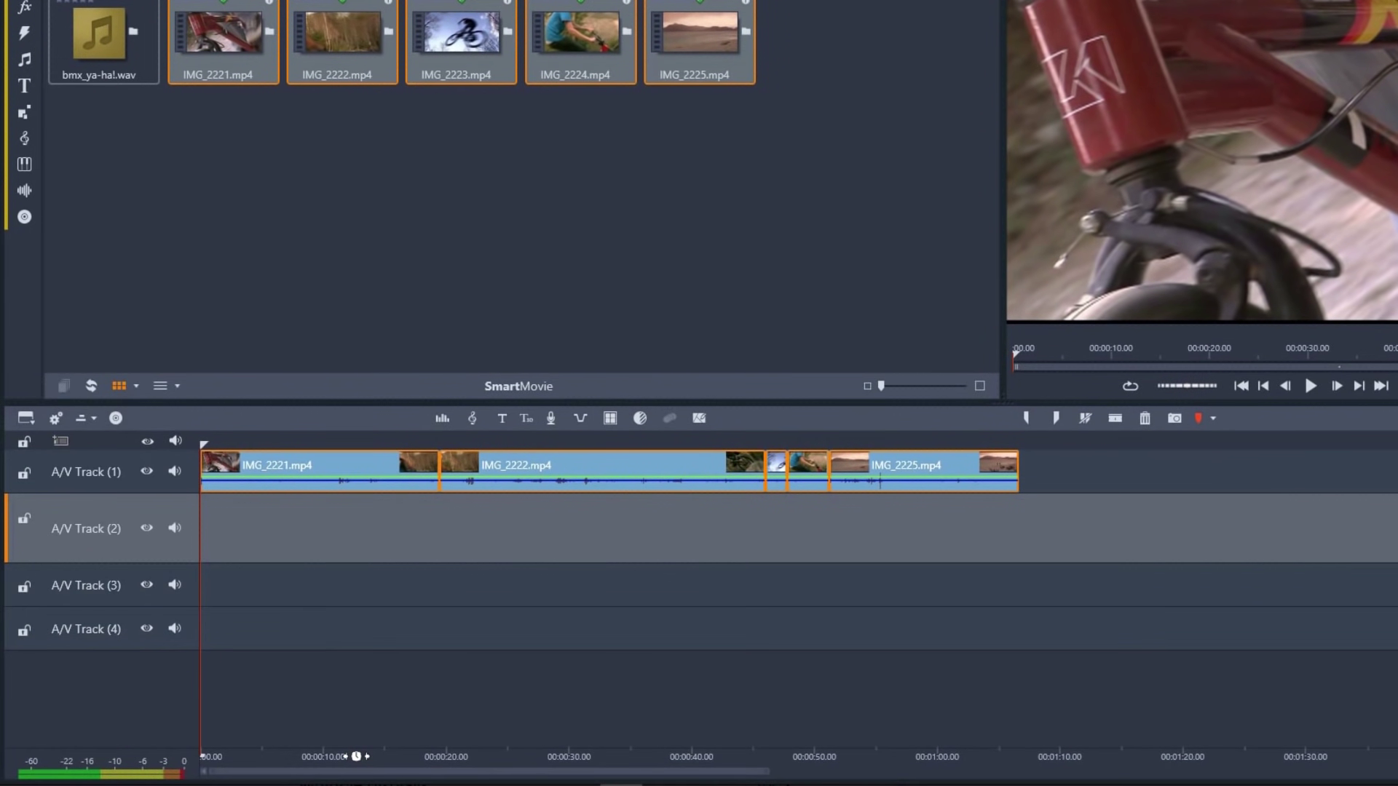
- Zoom in on the timeline so IMG_2221–2225.mp4 appear wider on A/V Track (1)
{"action": "left_click_drag", "start_coordinate": [356, 757], "coordinate": [670, 757]}
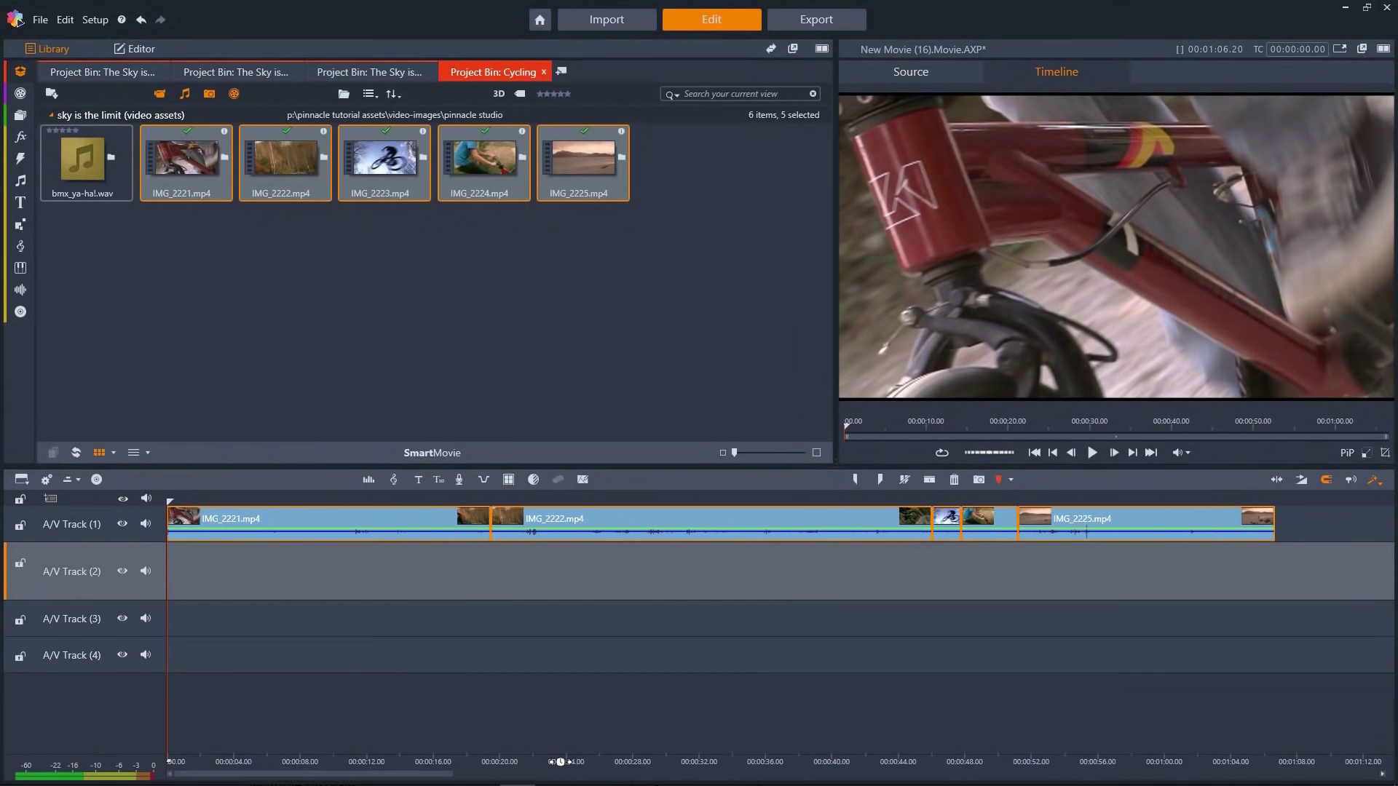
{"action": "left_click", "coordinate": [1090, 457]}
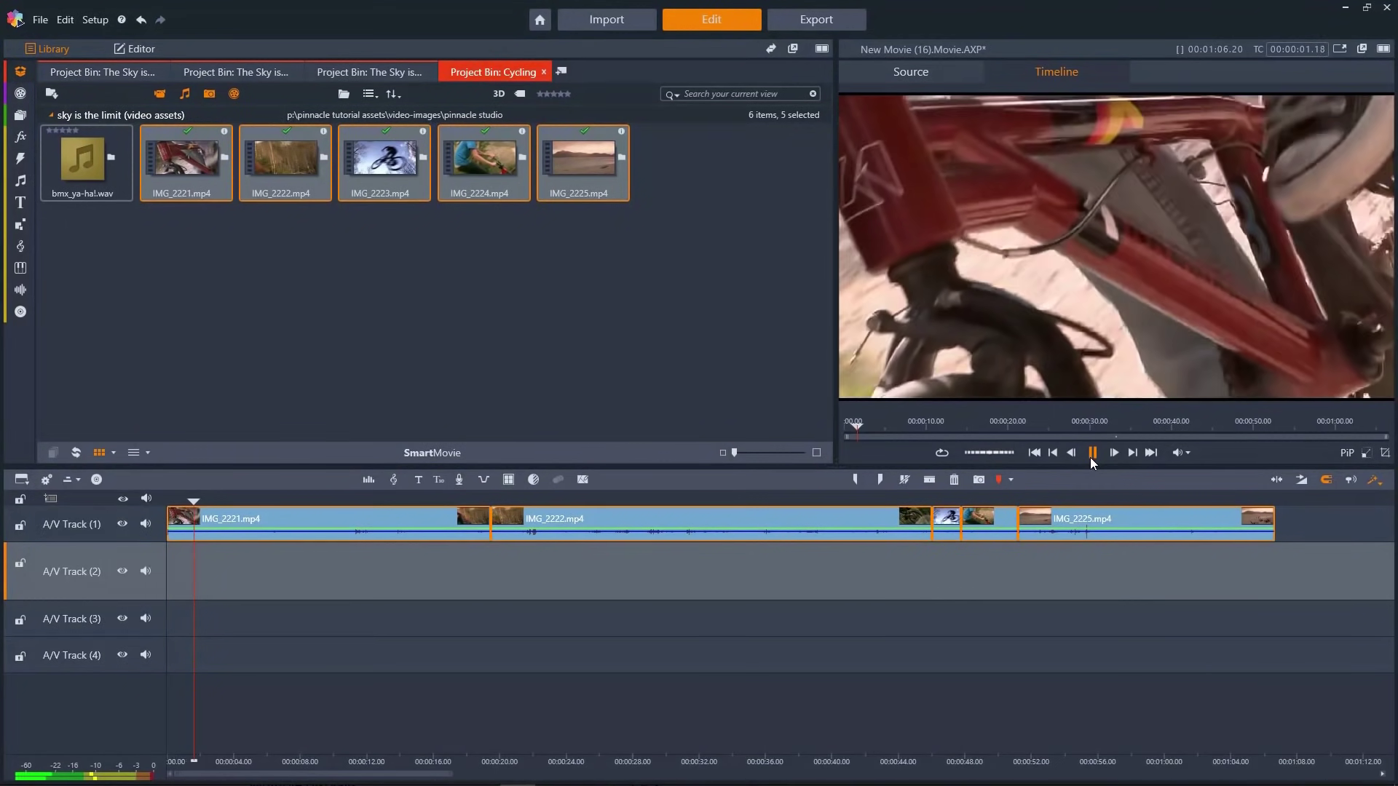
{"action": "left_click", "coordinate": [1089, 457]}
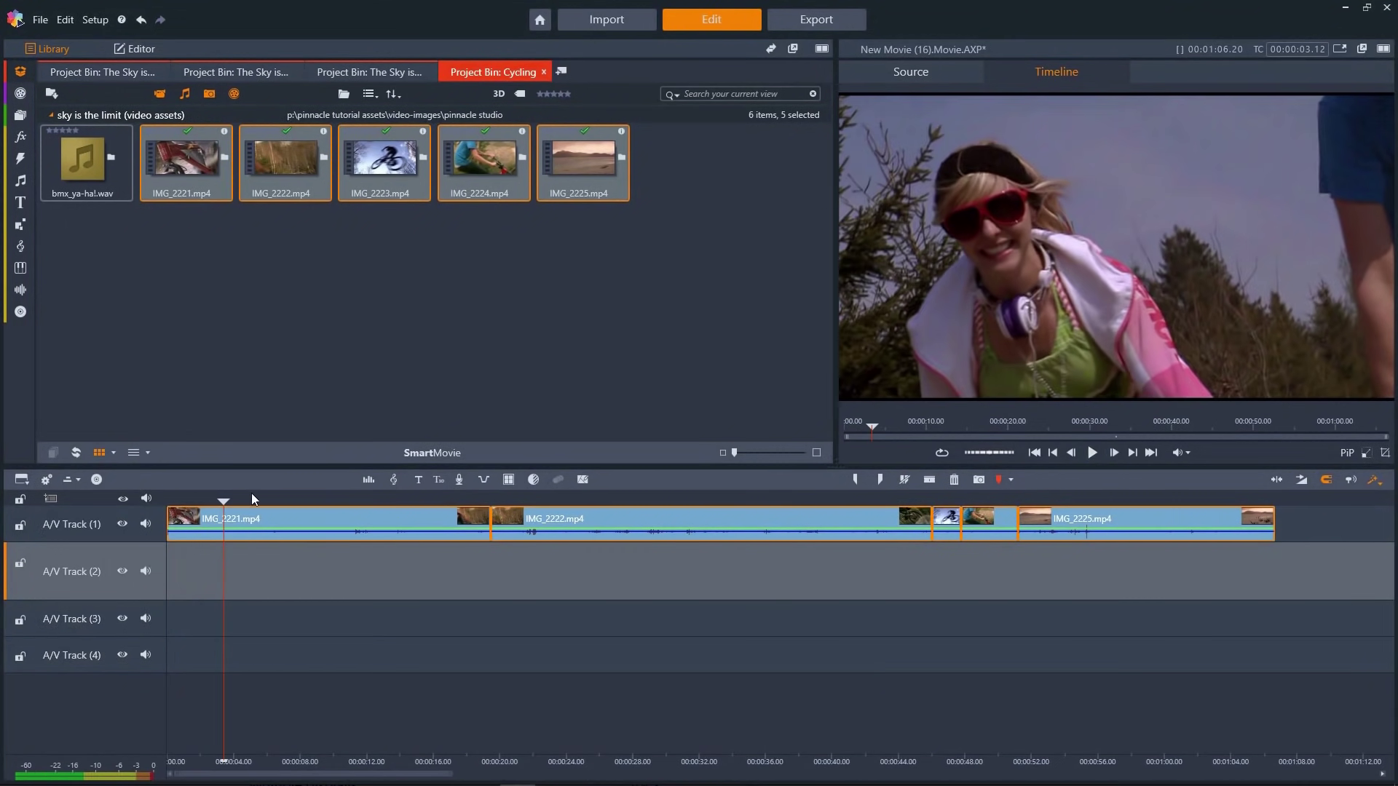
{"action": "left_click_drag", "start_coordinate": [226, 497], "coordinate": [600, 500]}
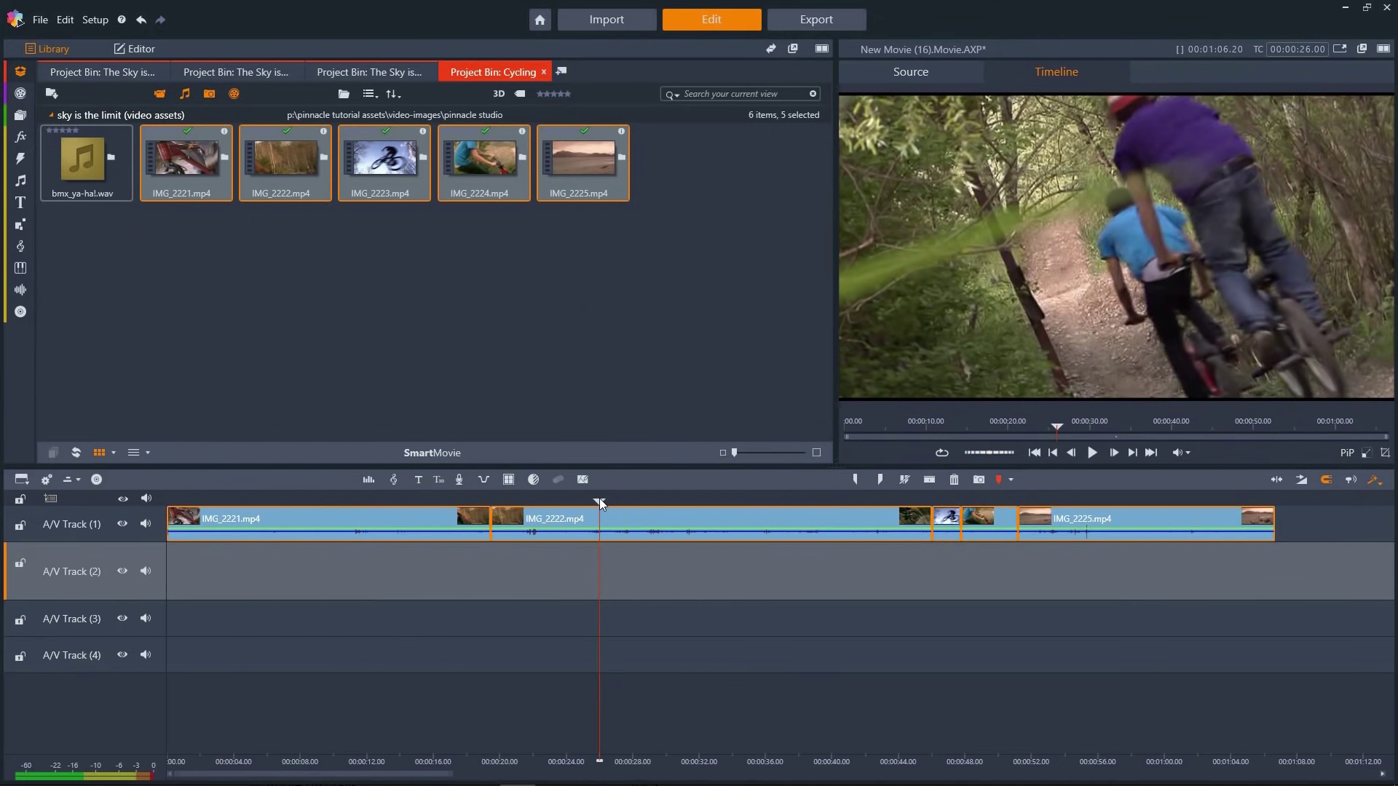
{"action": "left_click", "coordinate": [553, 570]}
- Adjust and mute A/V Track (1)'s audio, then place bmx_ya-ha!.wav on A/V Track (2)
{"action": "left_click", "coordinate": [365, 483]}
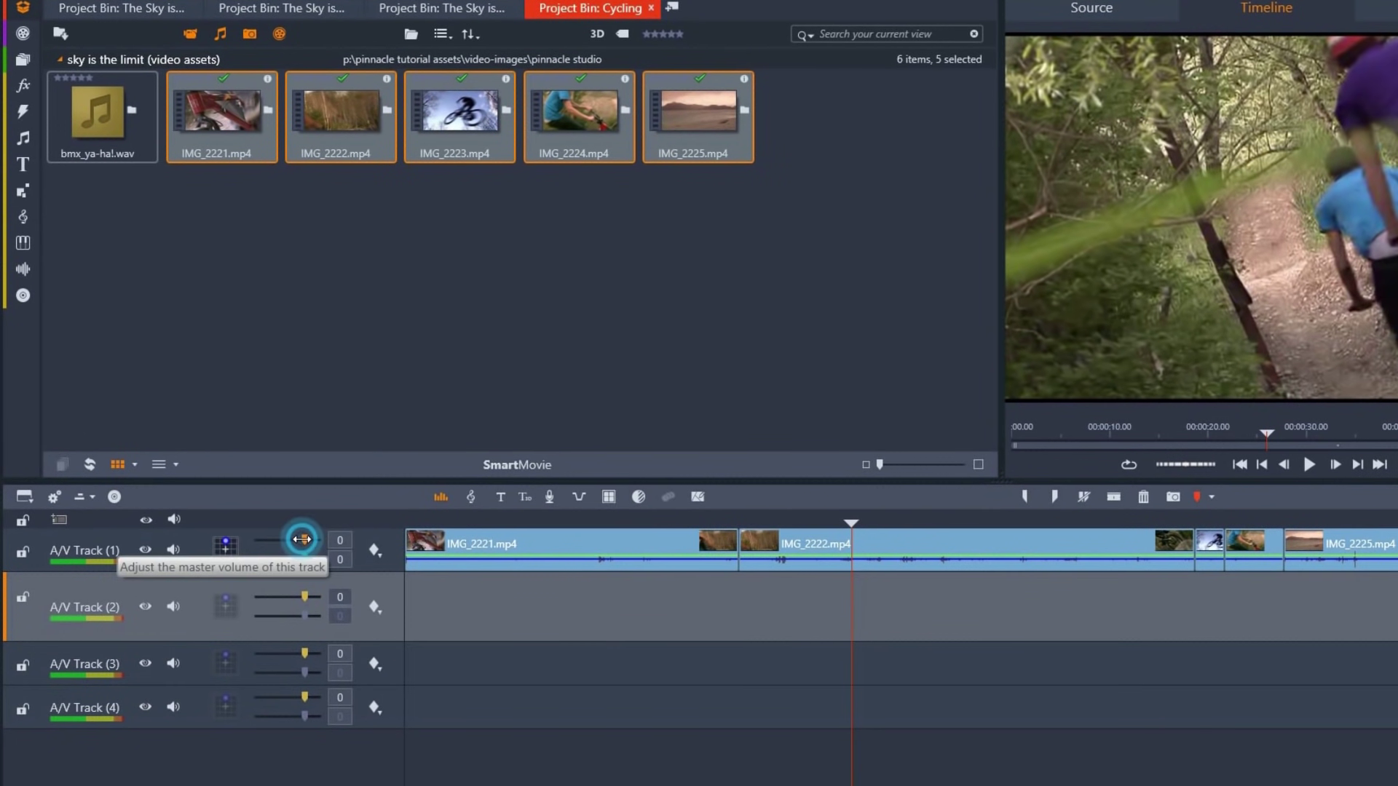
{"action": "left_click_drag", "start_coordinate": [255, 515], "coordinate": [261, 515]}
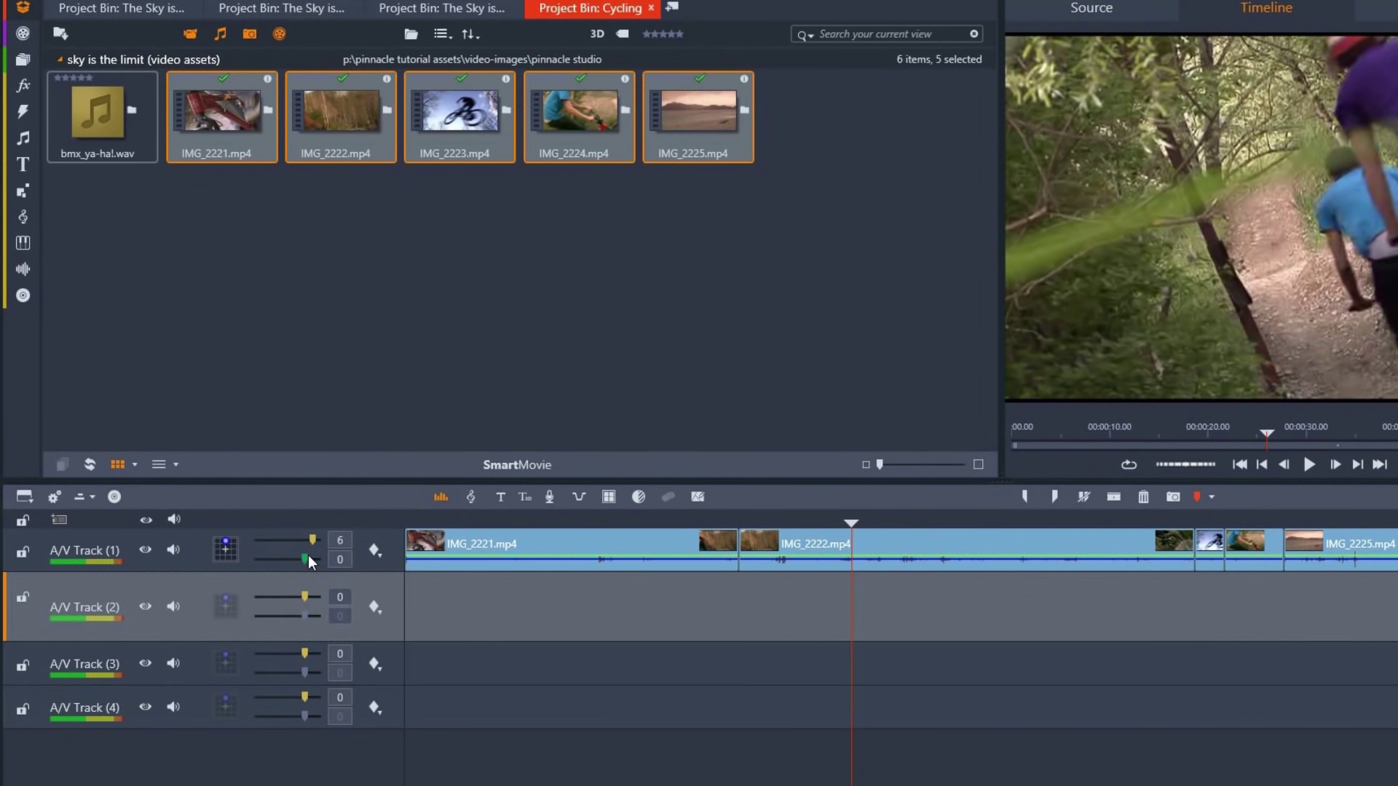
{"action": "left_click_drag", "start_coordinate": [305, 557], "coordinate": [260, 558]}
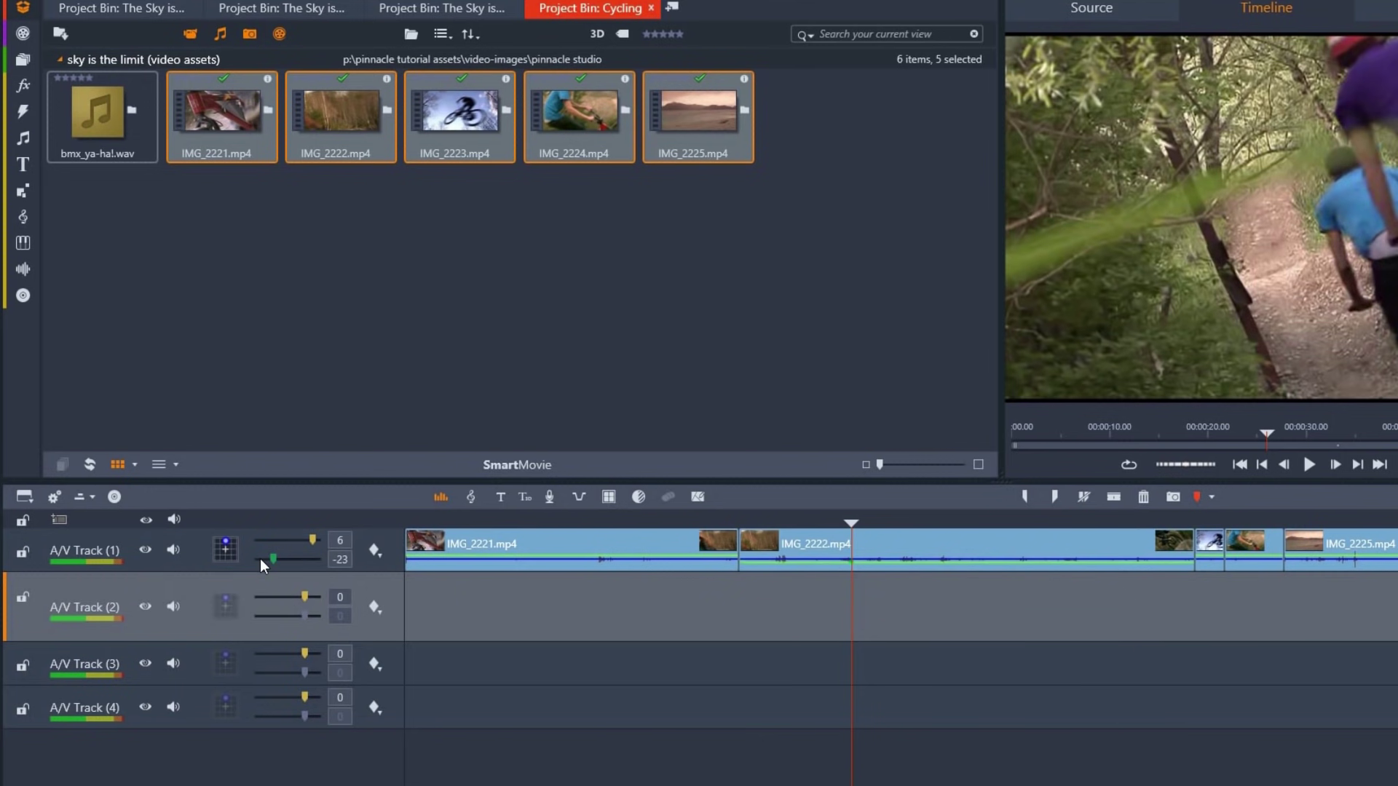
{"action": "left_click", "coordinate": [173, 551]}
{"action": "left_click_drag", "start_coordinate": [89, 112], "coordinate": [390, 583]}
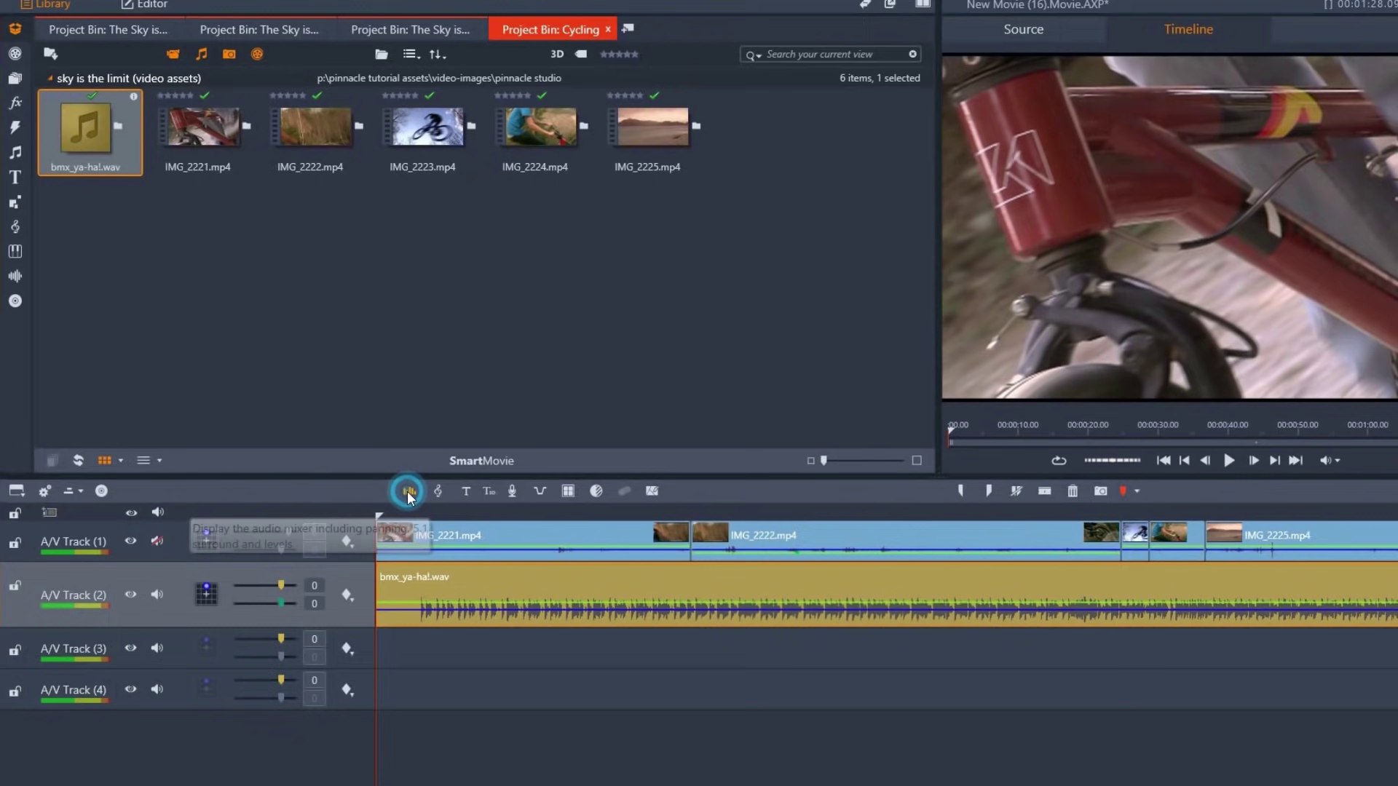
- Close the audio mixer so the per-track volume and pan controls disappear
{"action": "left_click", "coordinate": [440, 497]}
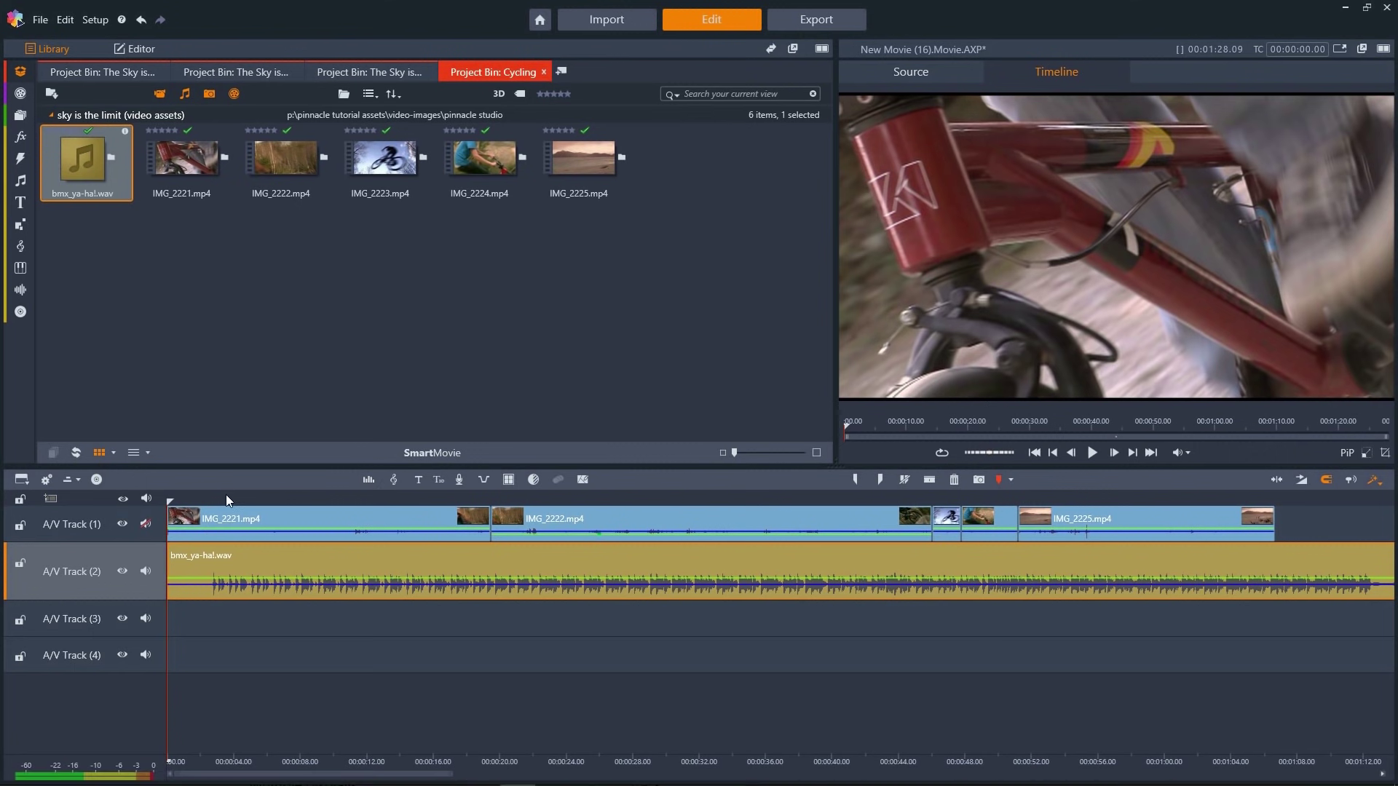
- Insert a new track, A/V Track (5), above A/V Track (1)
{"action": "right_click", "coordinate": [107, 521]}
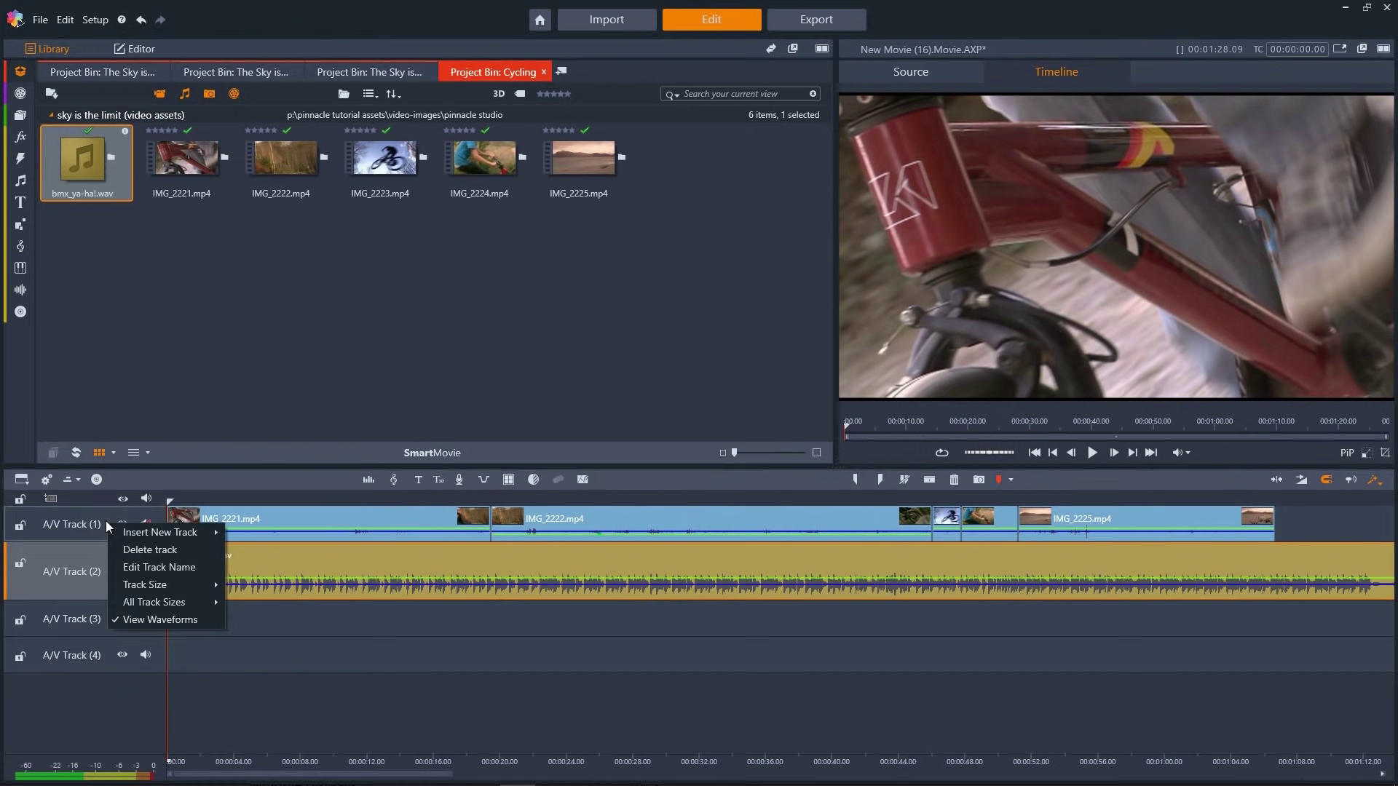
{"action": "mouse_move", "coordinate": [134, 531]}
{"action": "left_click", "coordinate": [76, 531]}
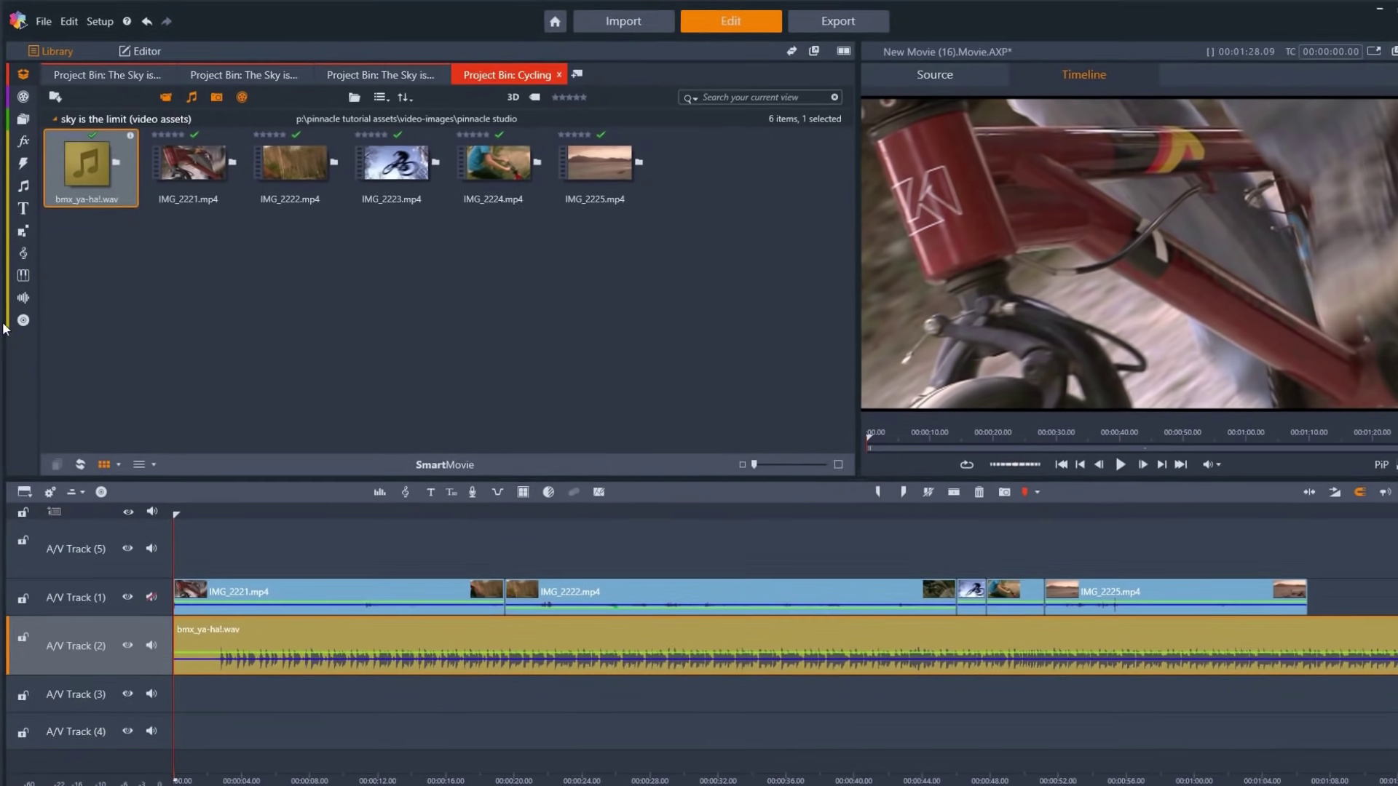
- Place the Standard Title 32 at the movie's start on A/V Track (5)
{"action": "left_click", "coordinate": [20, 202]}
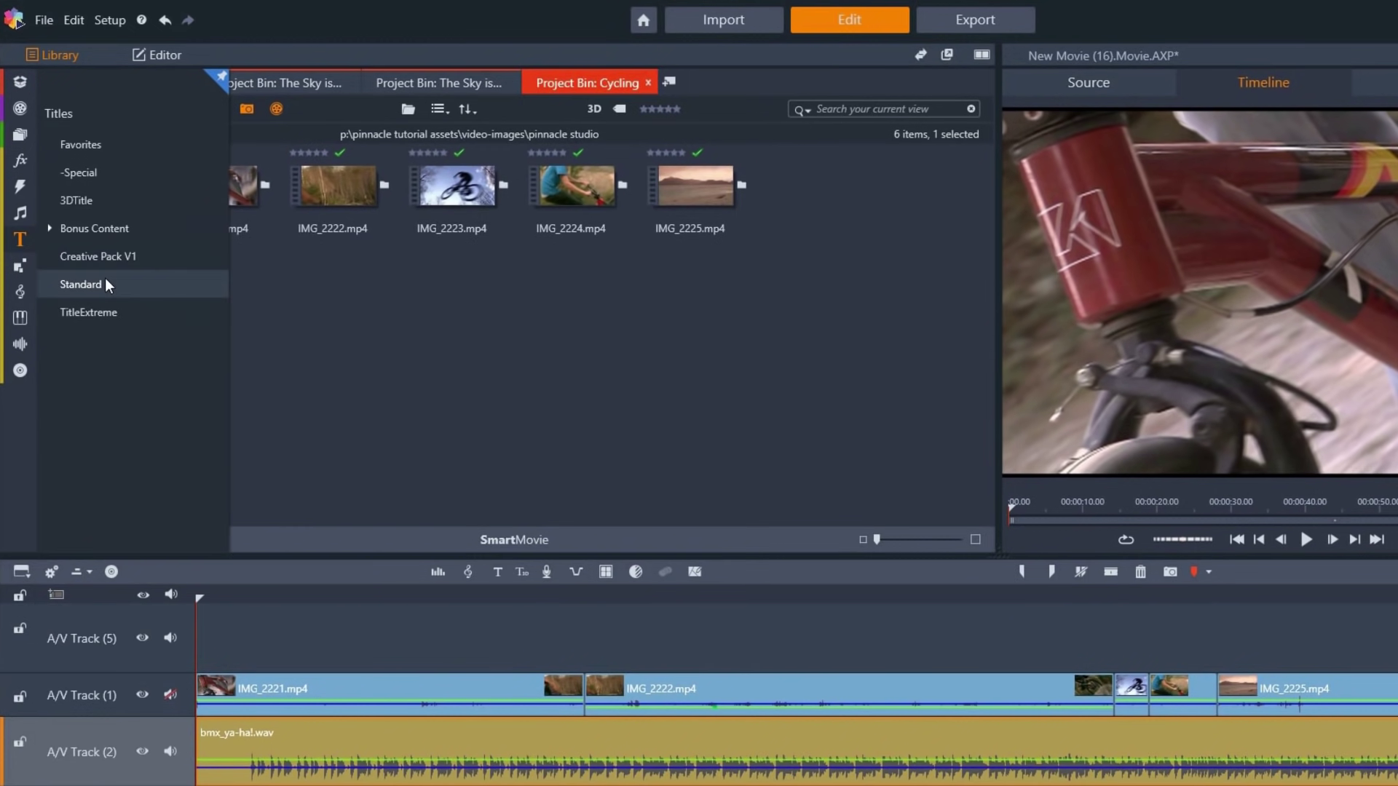
{"action": "left_click", "coordinate": [106, 284]}
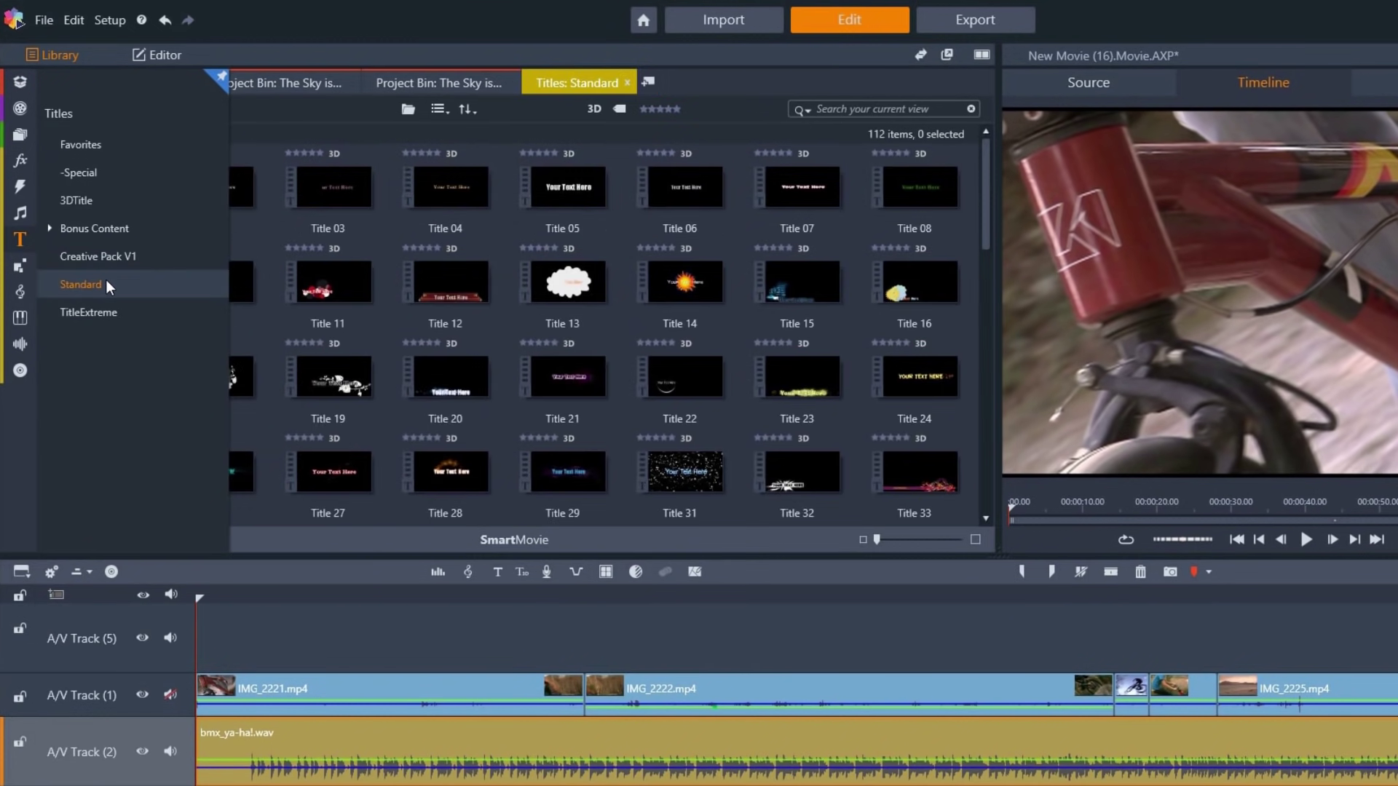
{"action": "left_click_drag", "start_coordinate": [797, 472], "coordinate": [207, 623]}
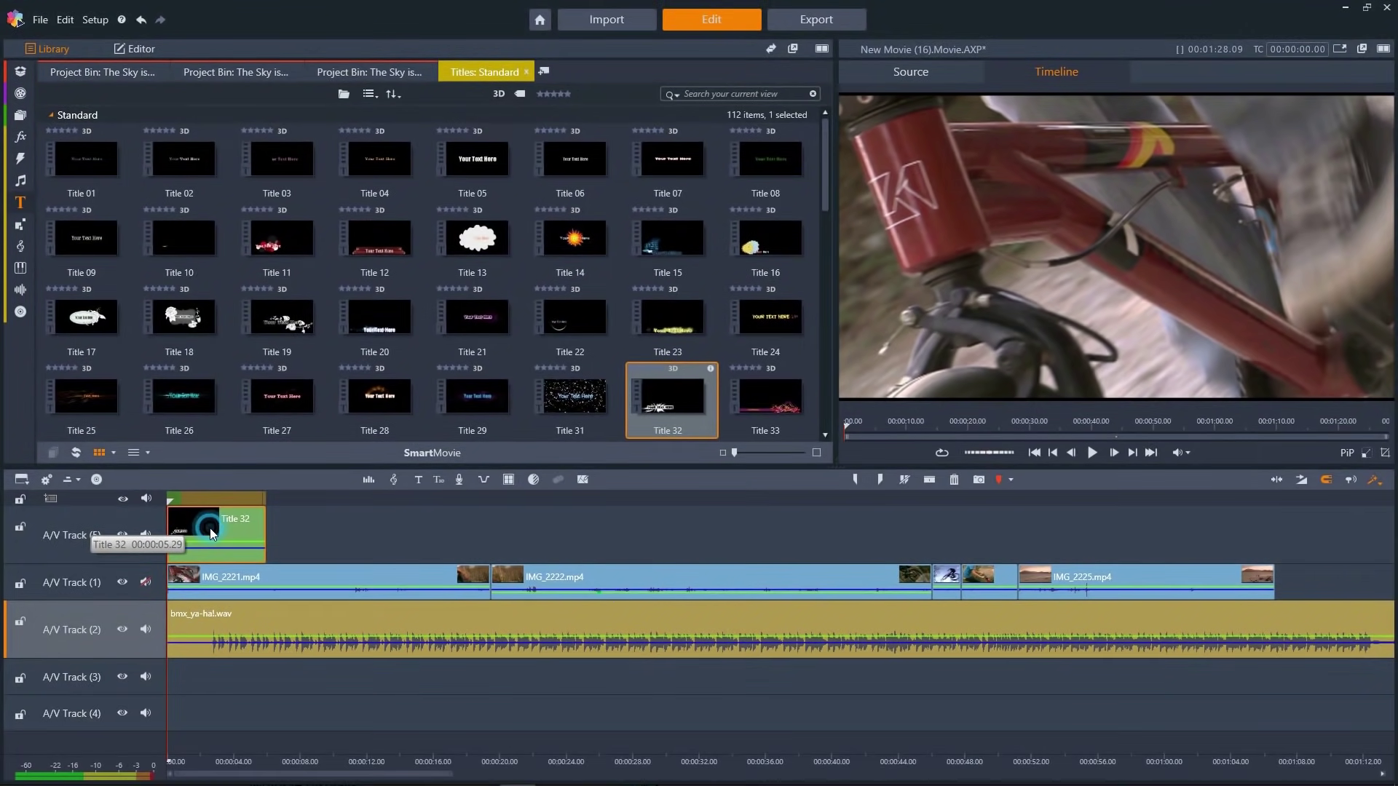
- Change Title 32's text to 'Cycling in the woods' and preview it animating in
{"action": "double_click", "coordinate": [211, 529]}
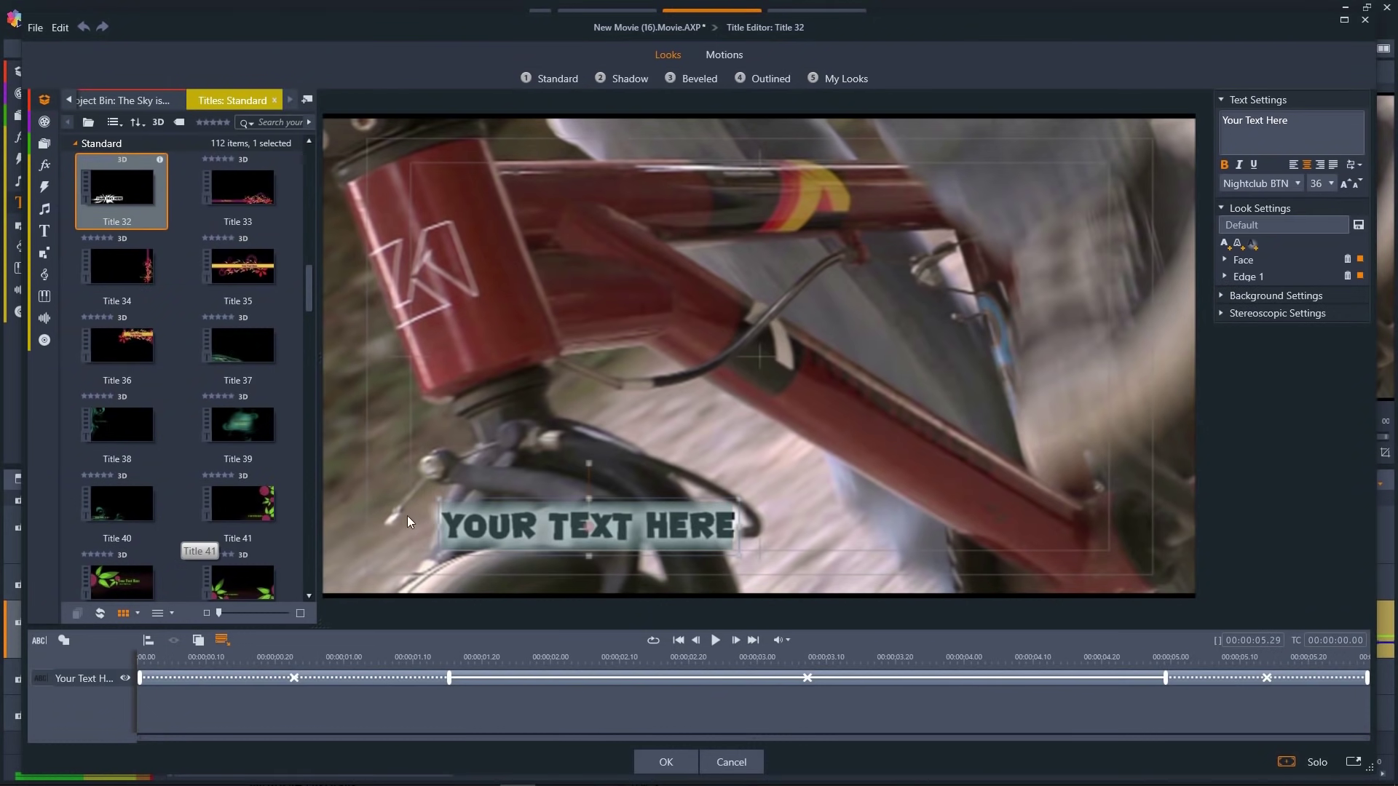
{"action": "triple_click", "coordinate": [1255, 123]}
{"action": "type", "text": "Cycling in the woods"}
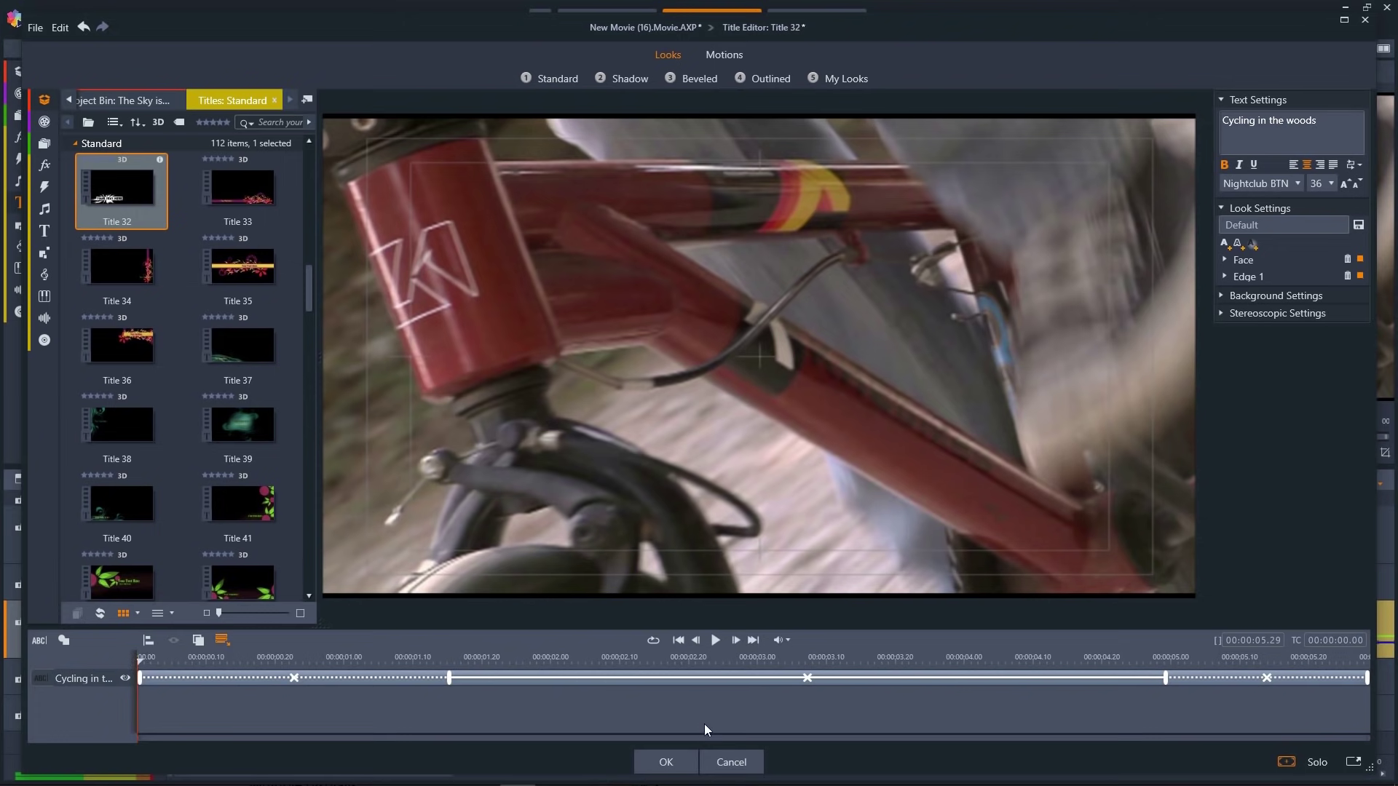
{"action": "left_click", "coordinate": [665, 761]}
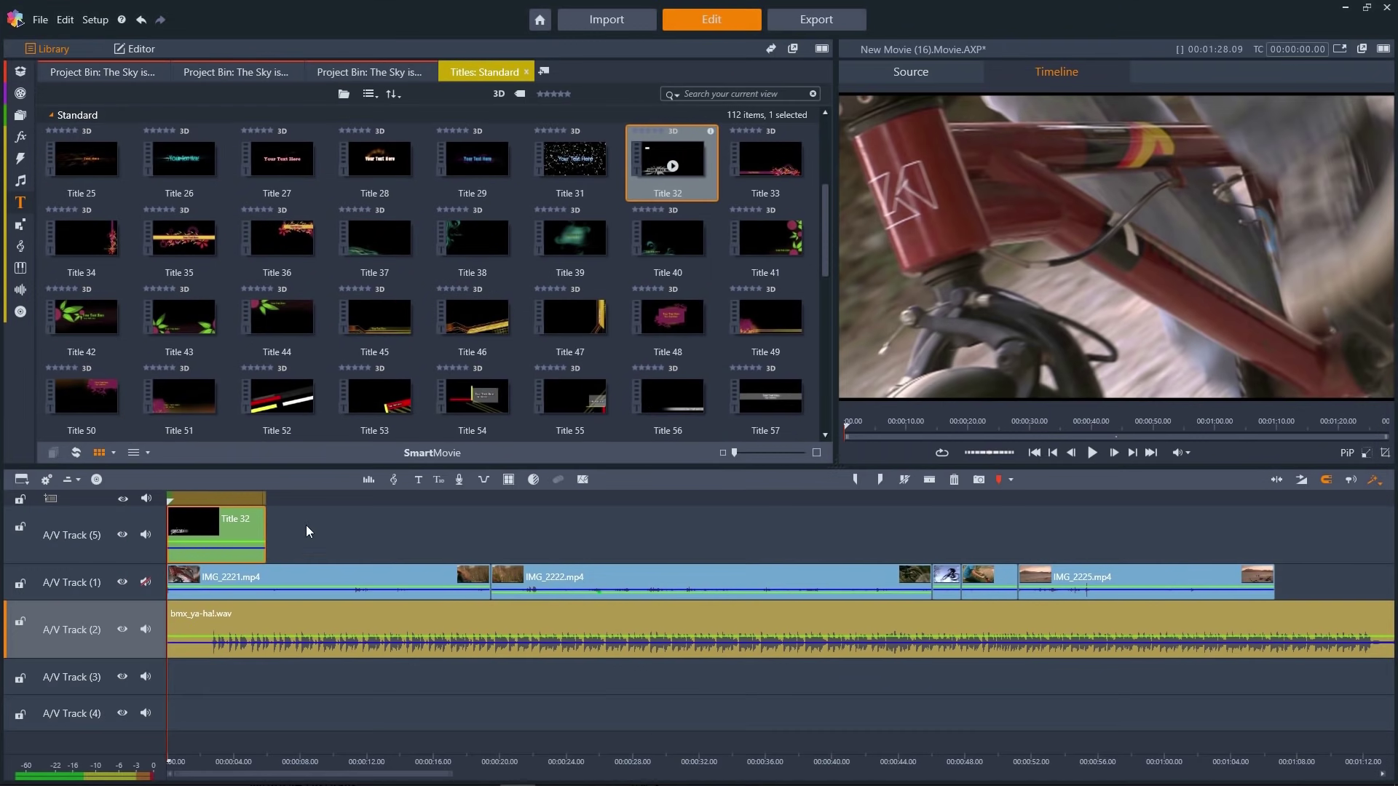
{"action": "left_click_drag", "start_coordinate": [170, 502], "coordinate": [209, 503]}
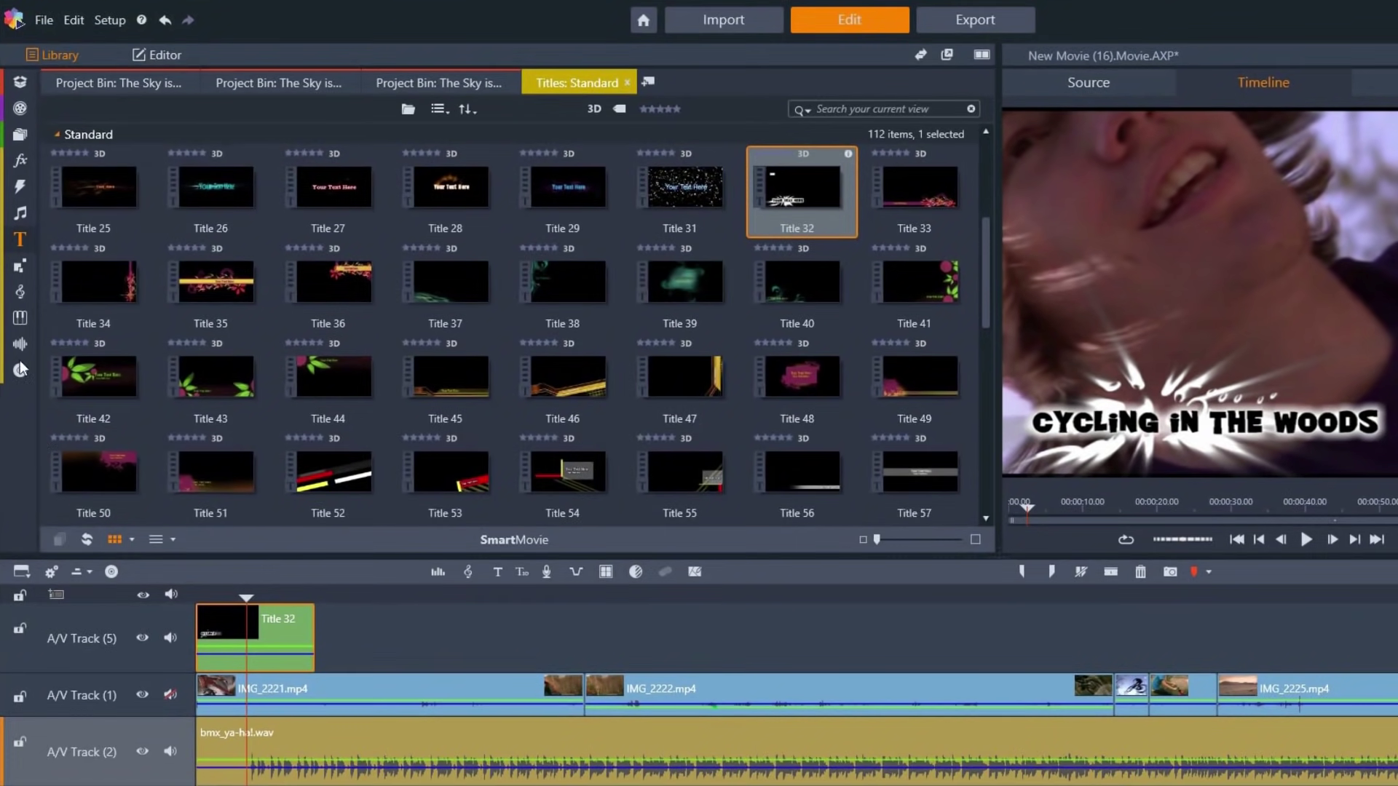
{"action": "mouse_move", "coordinate": [23, 266]}
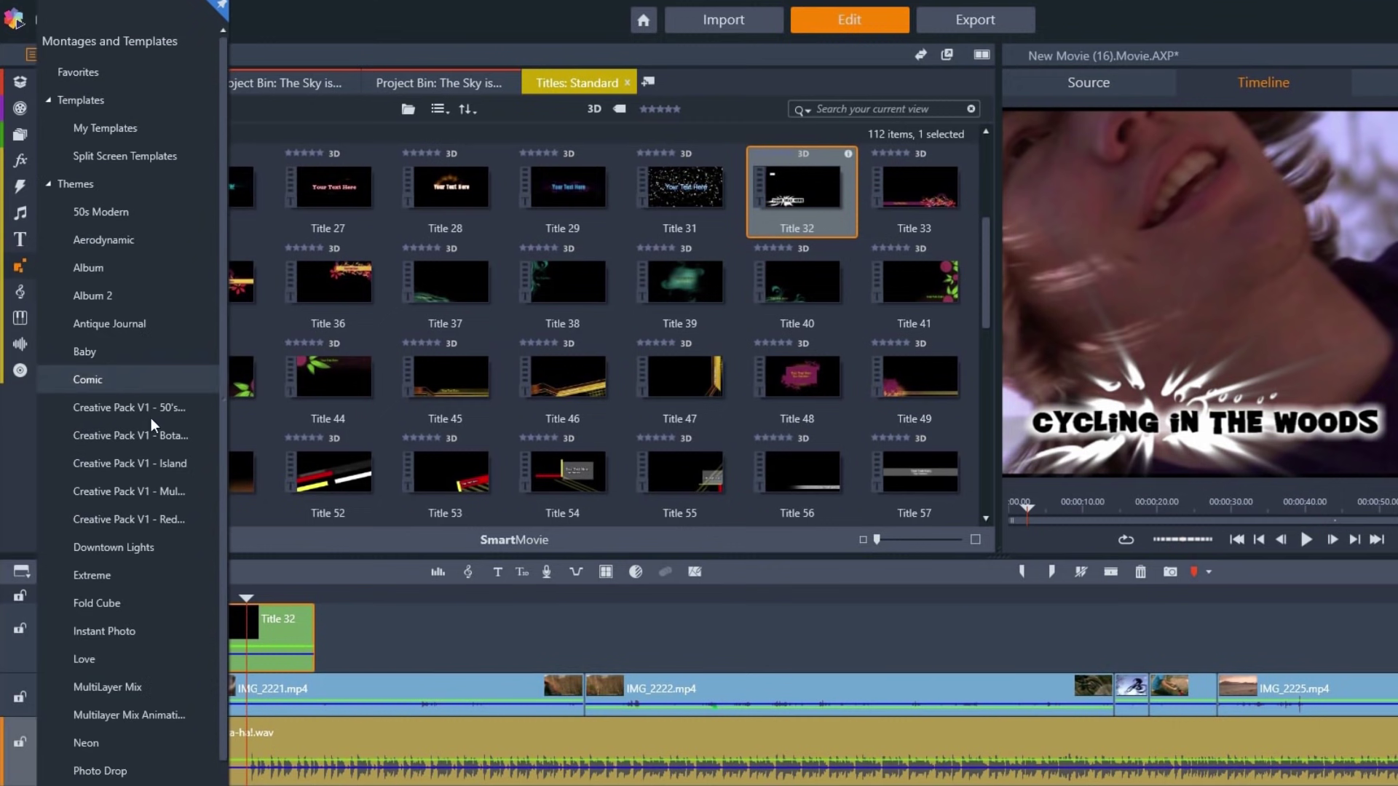
- Place the MultiLayer Mix 2 '3 bars still' montage on A/V Track (5) near 48 seconds
{"action": "left_click", "coordinate": [156, 487]}
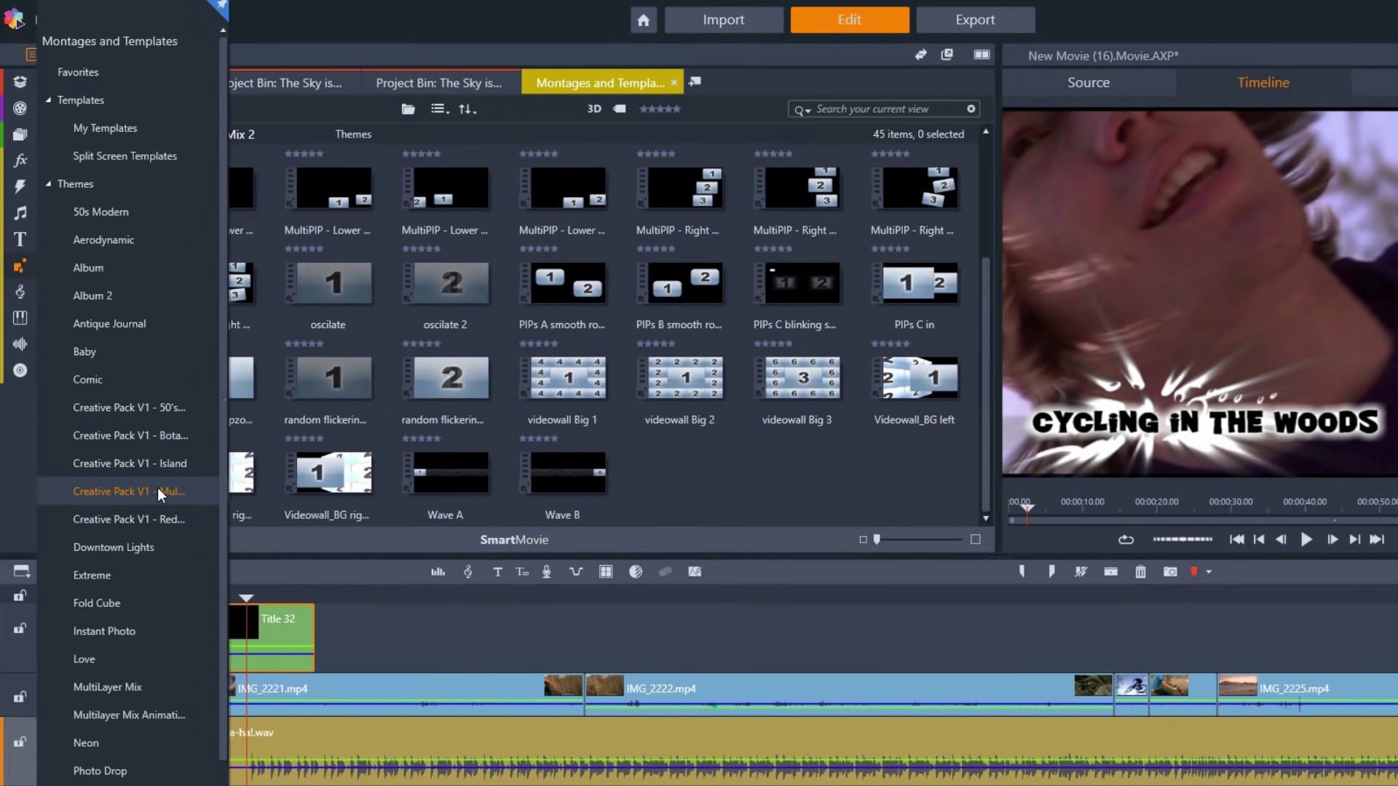
{"action": "scroll", "coordinate": [814, 468], "scroll_direction": "up", "scroll_amount": 1}
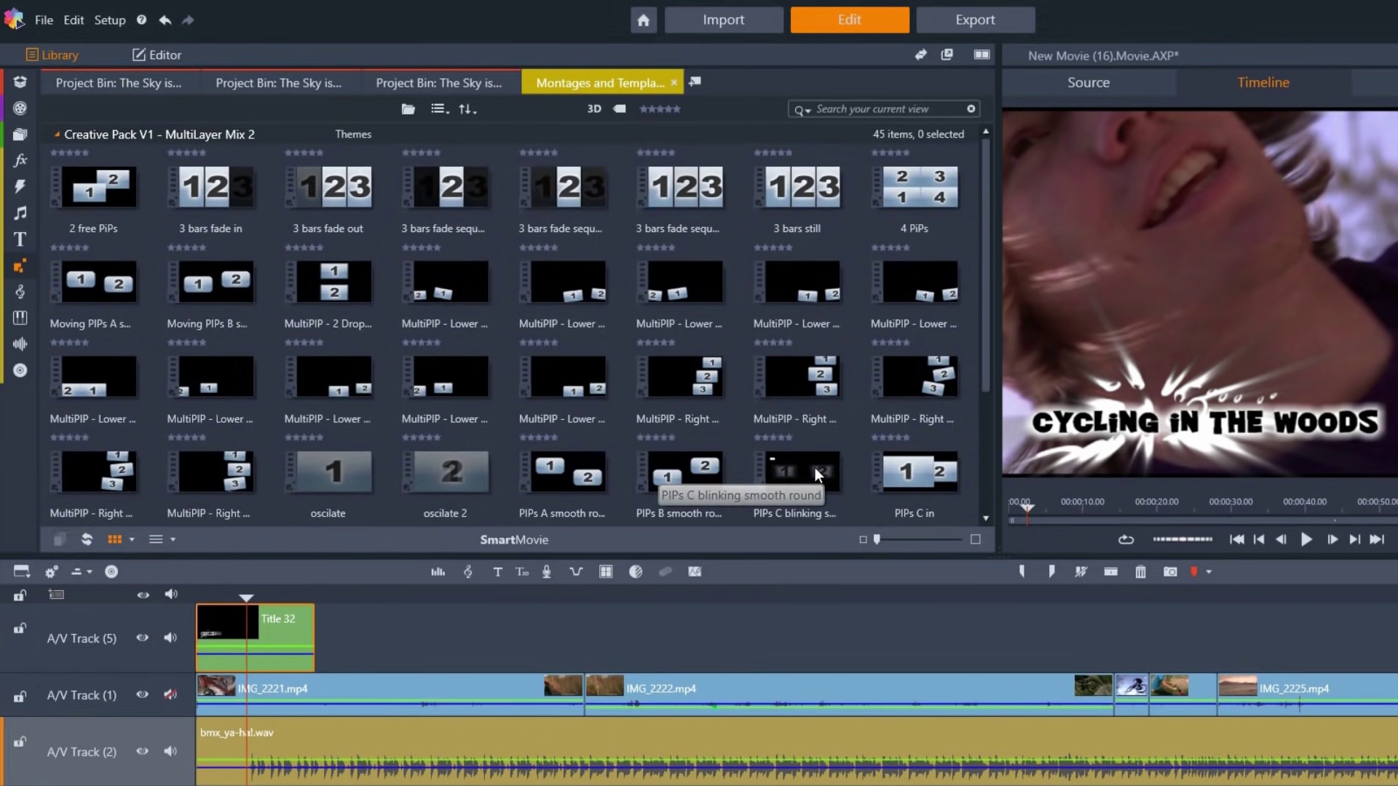
{"action": "mouse_move", "coordinate": [811, 199]}
{"action": "left_click_drag", "start_coordinate": [811, 200], "coordinate": [1117, 687]}
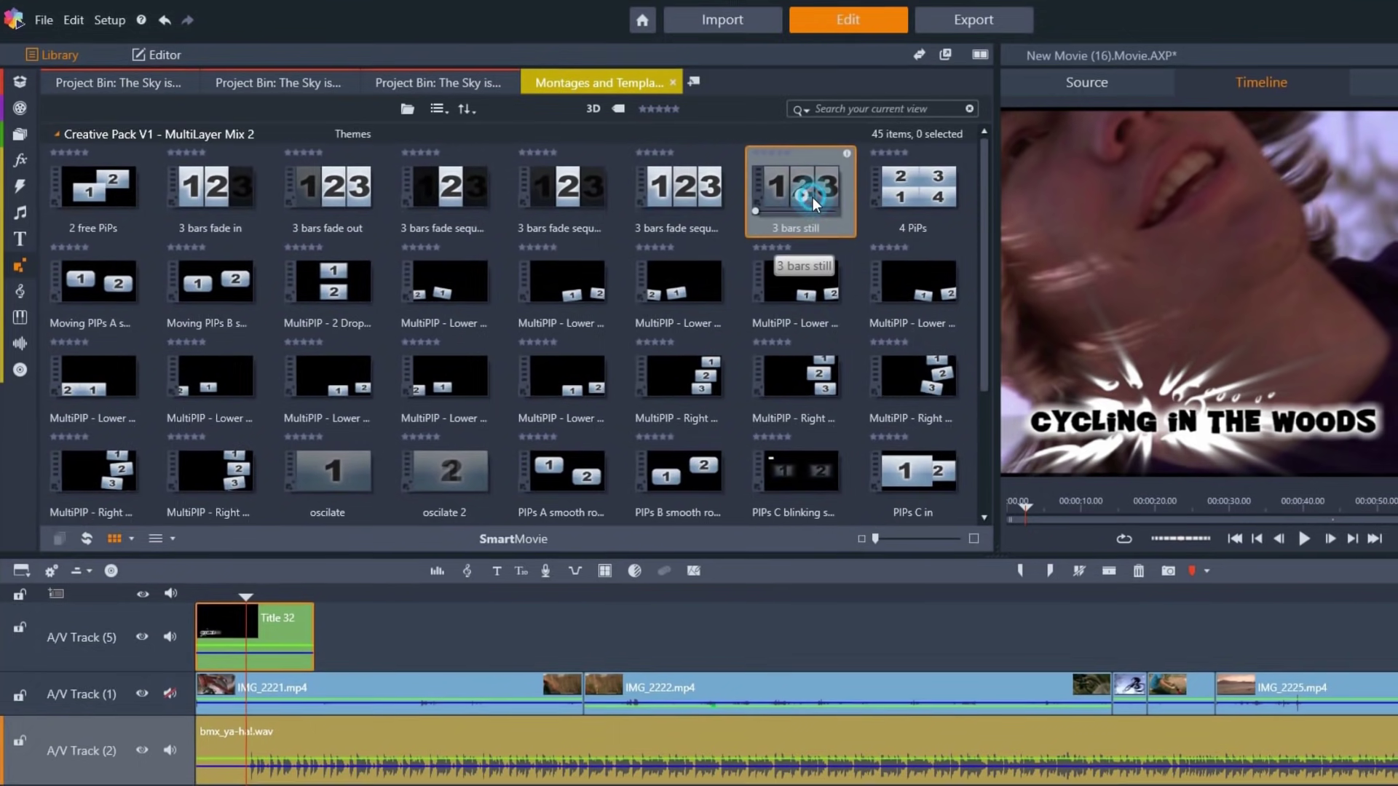
{"action": "left_click_drag", "start_coordinate": [938, 575], "coordinate": [945, 546]}
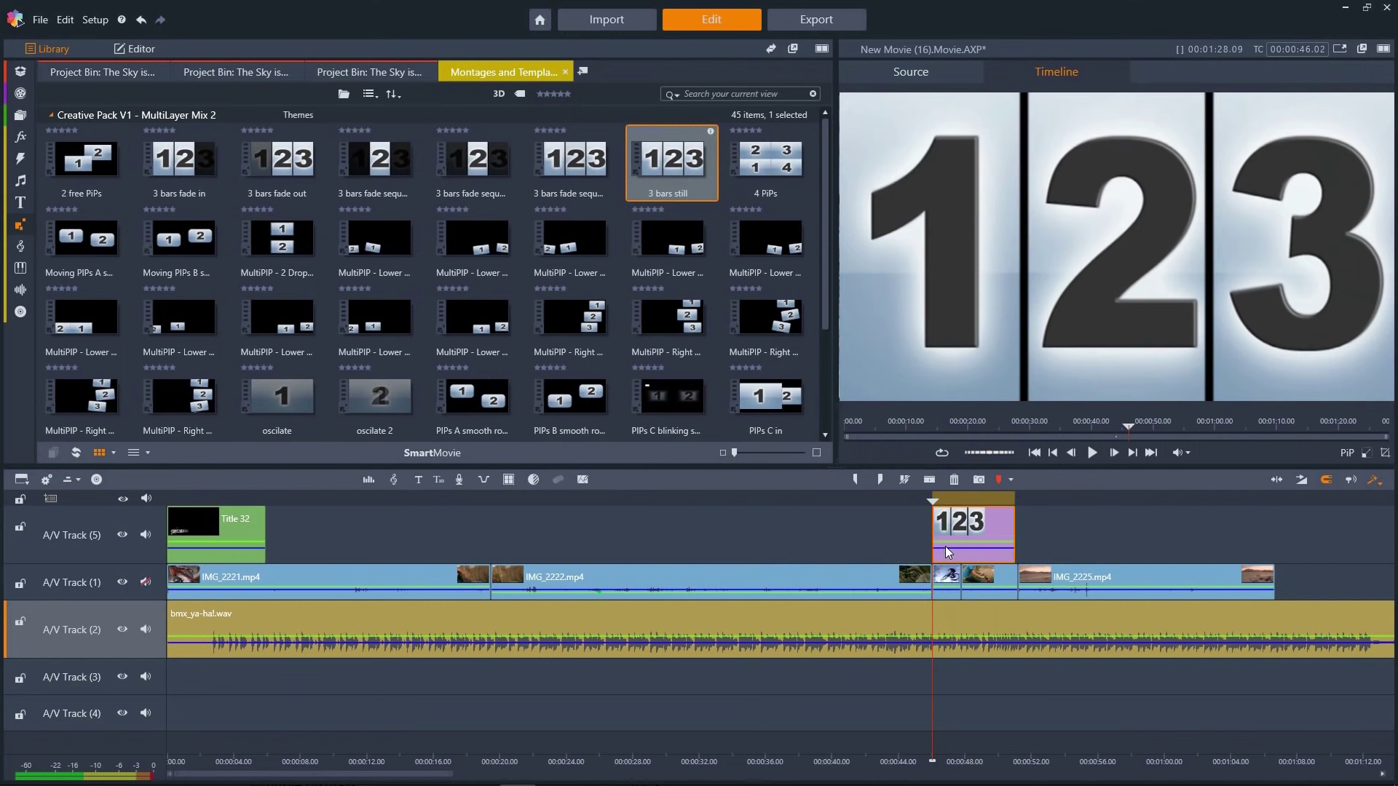
- Fill the '3 bars still' montage panels with IMG_2223.mp4 from the Cycling bin and confirm
{"action": "double_click", "coordinate": [945, 546]}
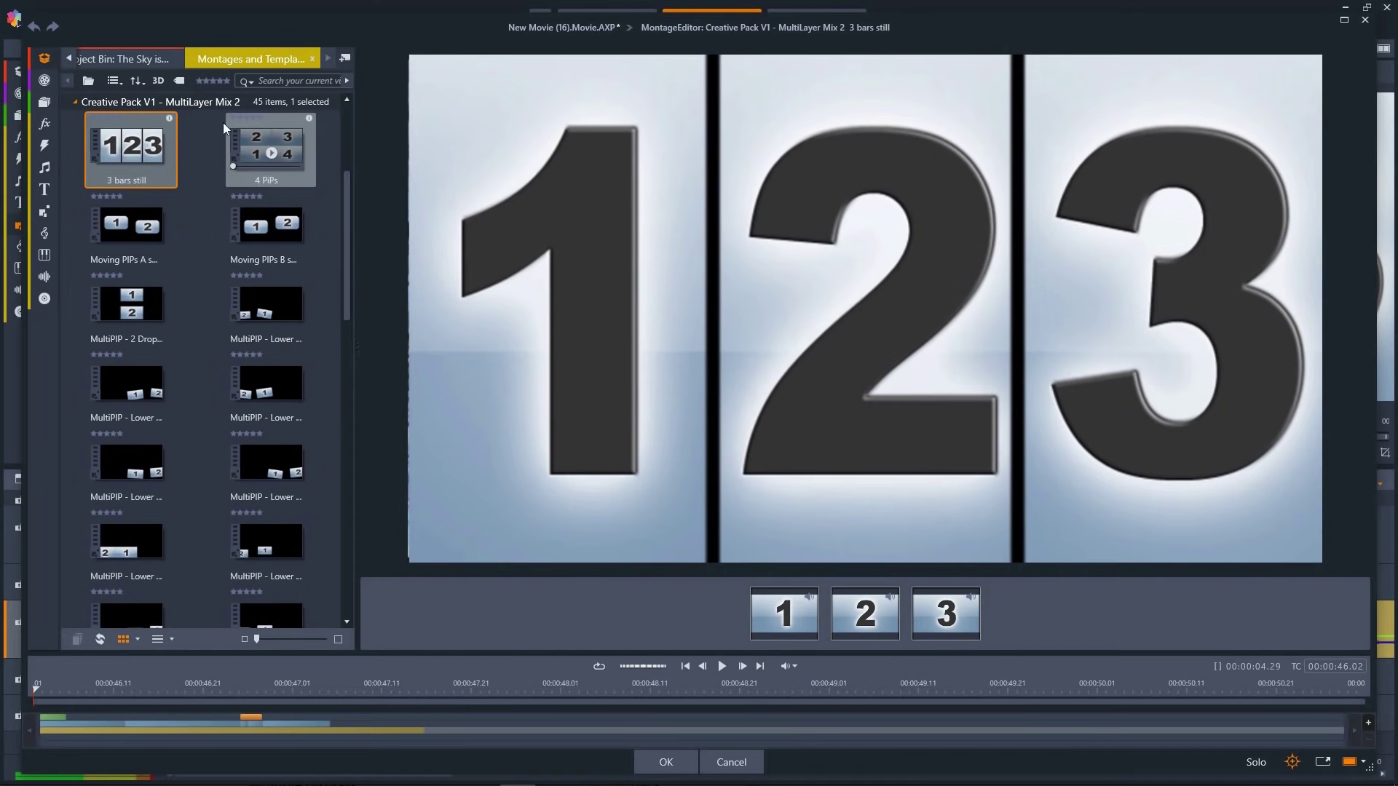
{"action": "left_click", "coordinate": [70, 60]}
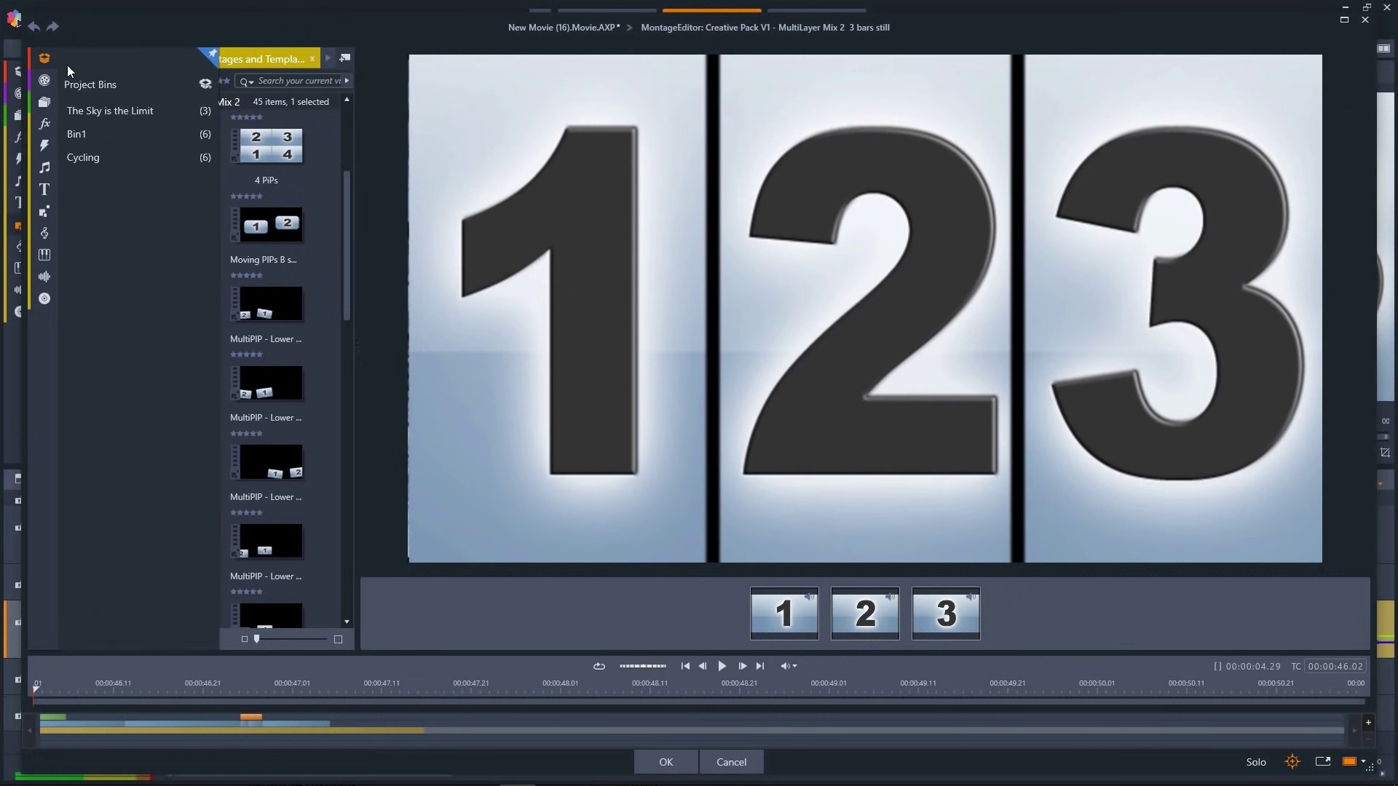
{"action": "left_click", "coordinate": [98, 159]}
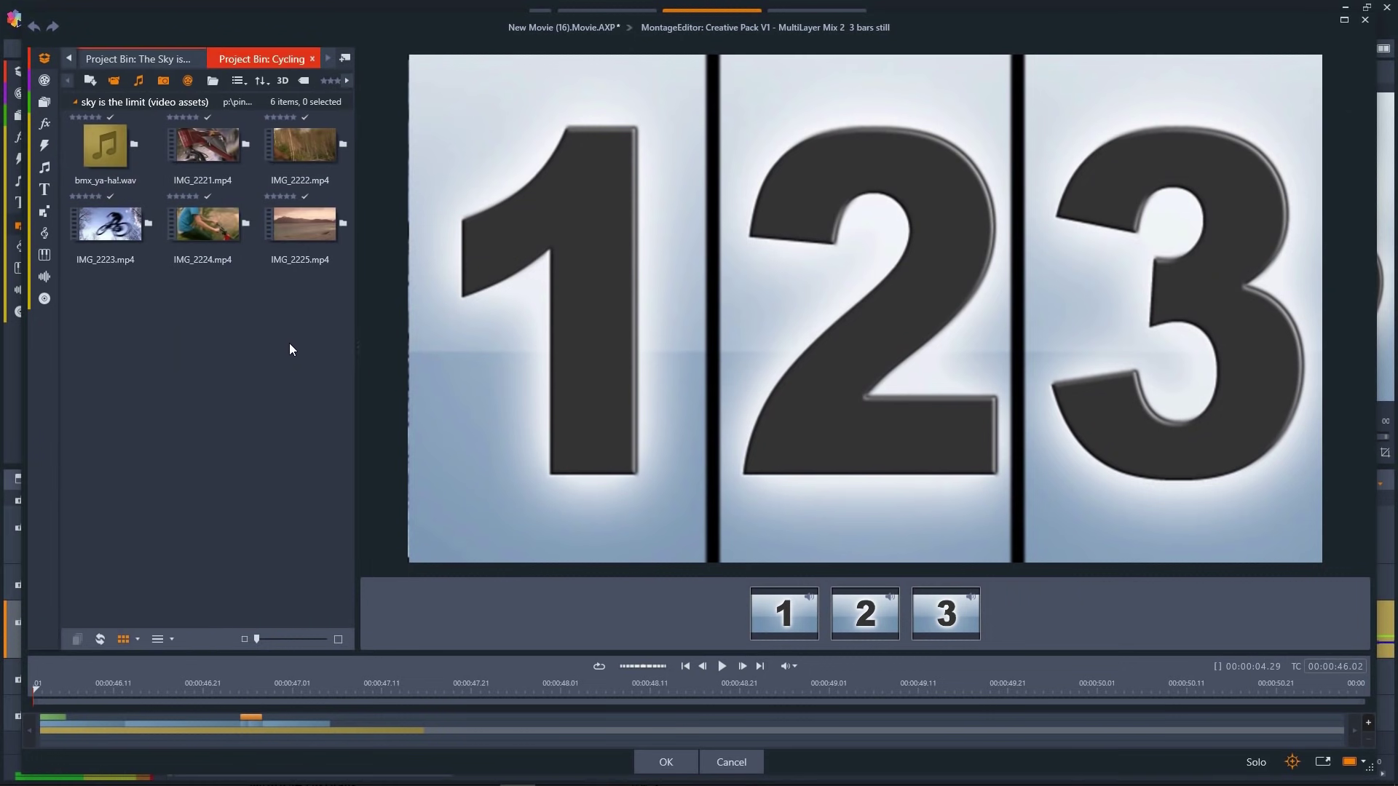
{"action": "left_click_drag", "start_coordinate": [106, 225], "coordinate": [783, 630]}
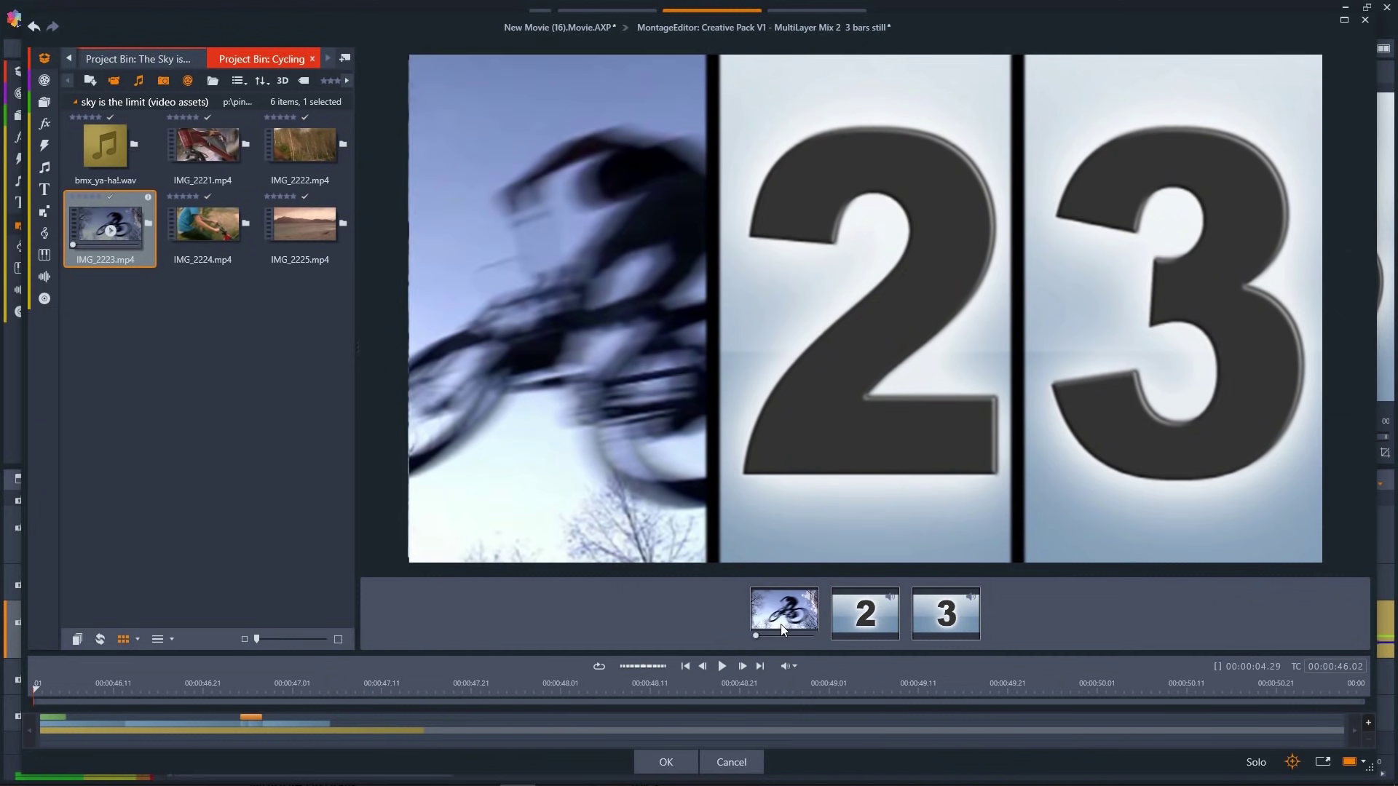
{"action": "left_click_drag", "start_coordinate": [91, 218], "coordinate": [975, 604]}
{"action": "left_click", "coordinate": [668, 762]}
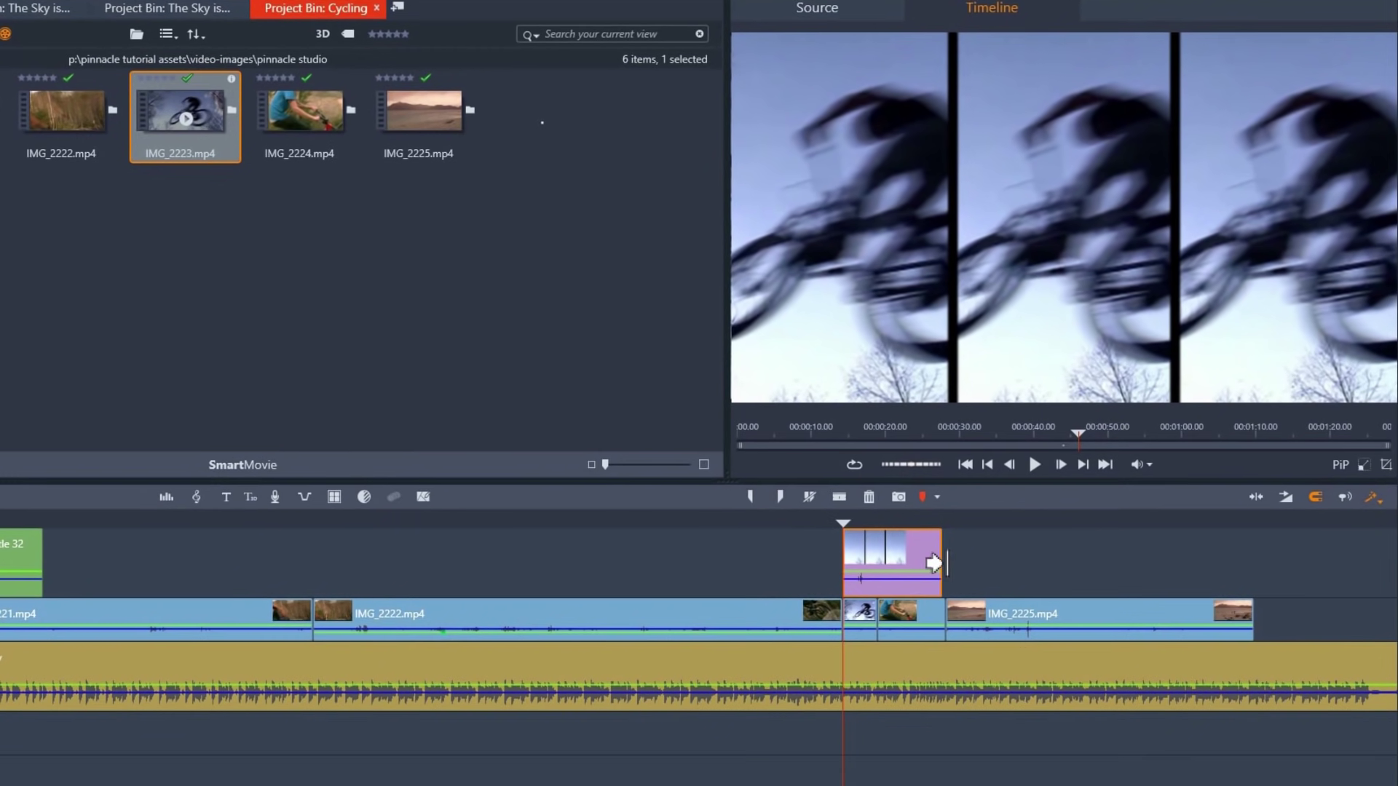
- Shorten the montage, then split and delete the music after IMG_2225.mp4 at about 1:06
{"action": "left_click_drag", "start_coordinate": [934, 563], "coordinate": [881, 565]}
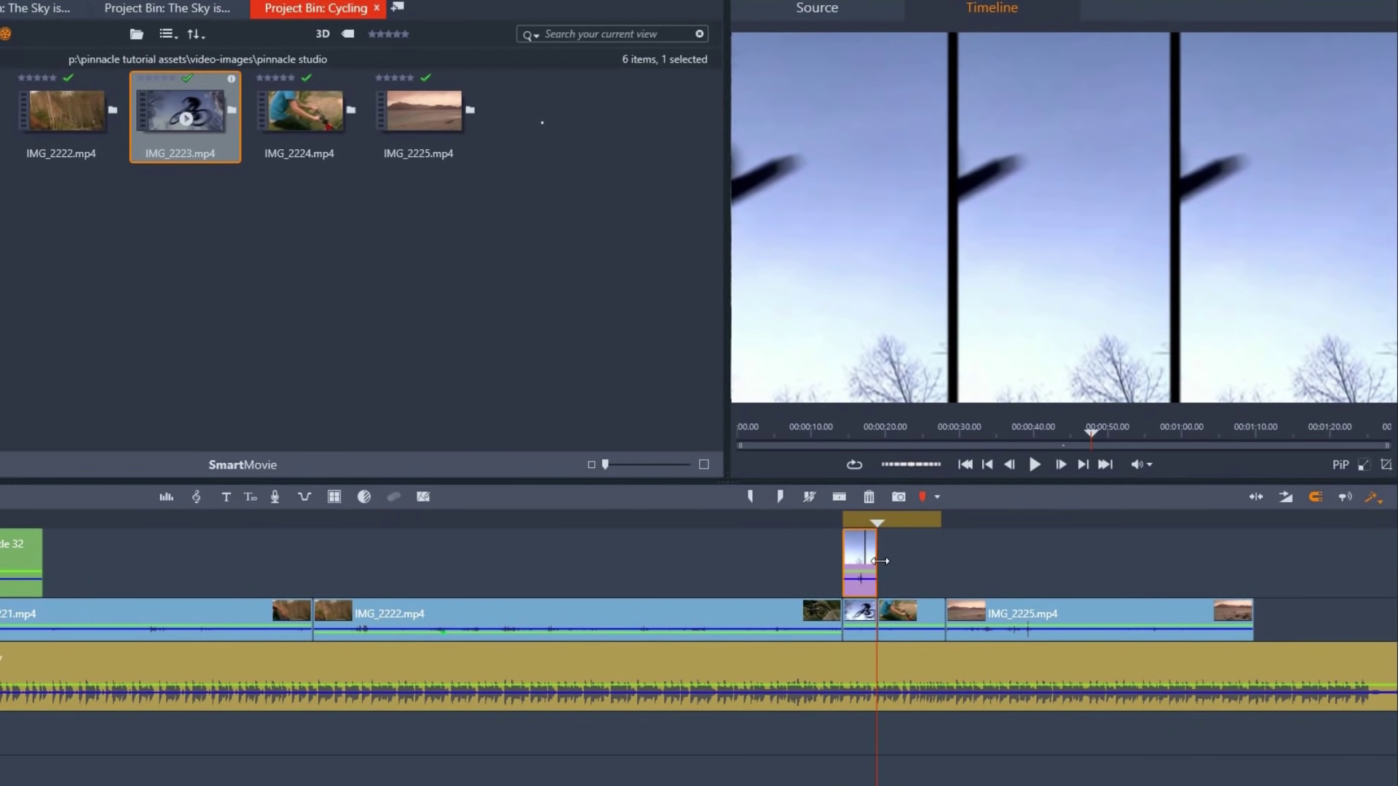
{"action": "left_click_drag", "start_coordinate": [829, 521], "coordinate": [894, 519]}
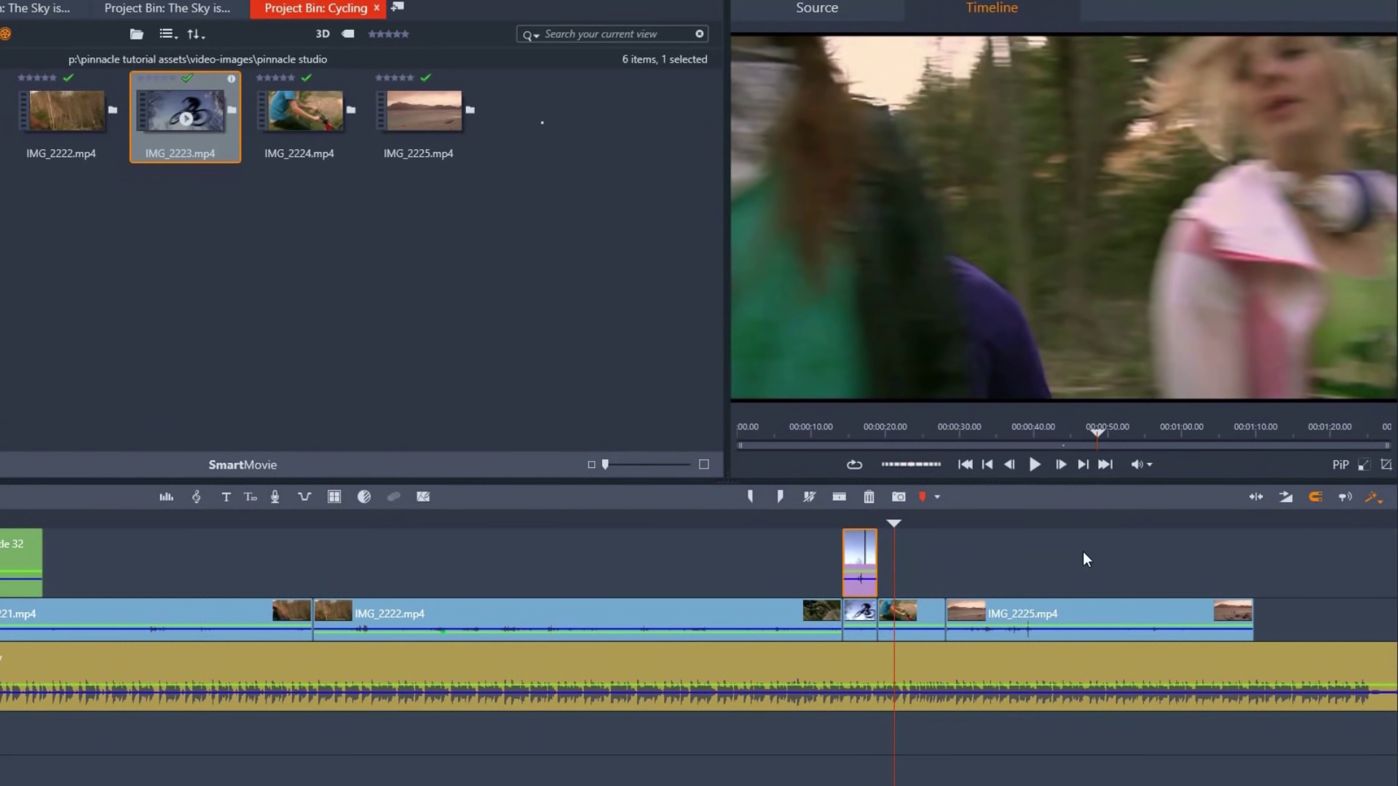
{"action": "left_click_drag", "start_coordinate": [1219, 516], "coordinate": [1253, 512]}
{"action": "left_click", "coordinate": [1265, 666]}
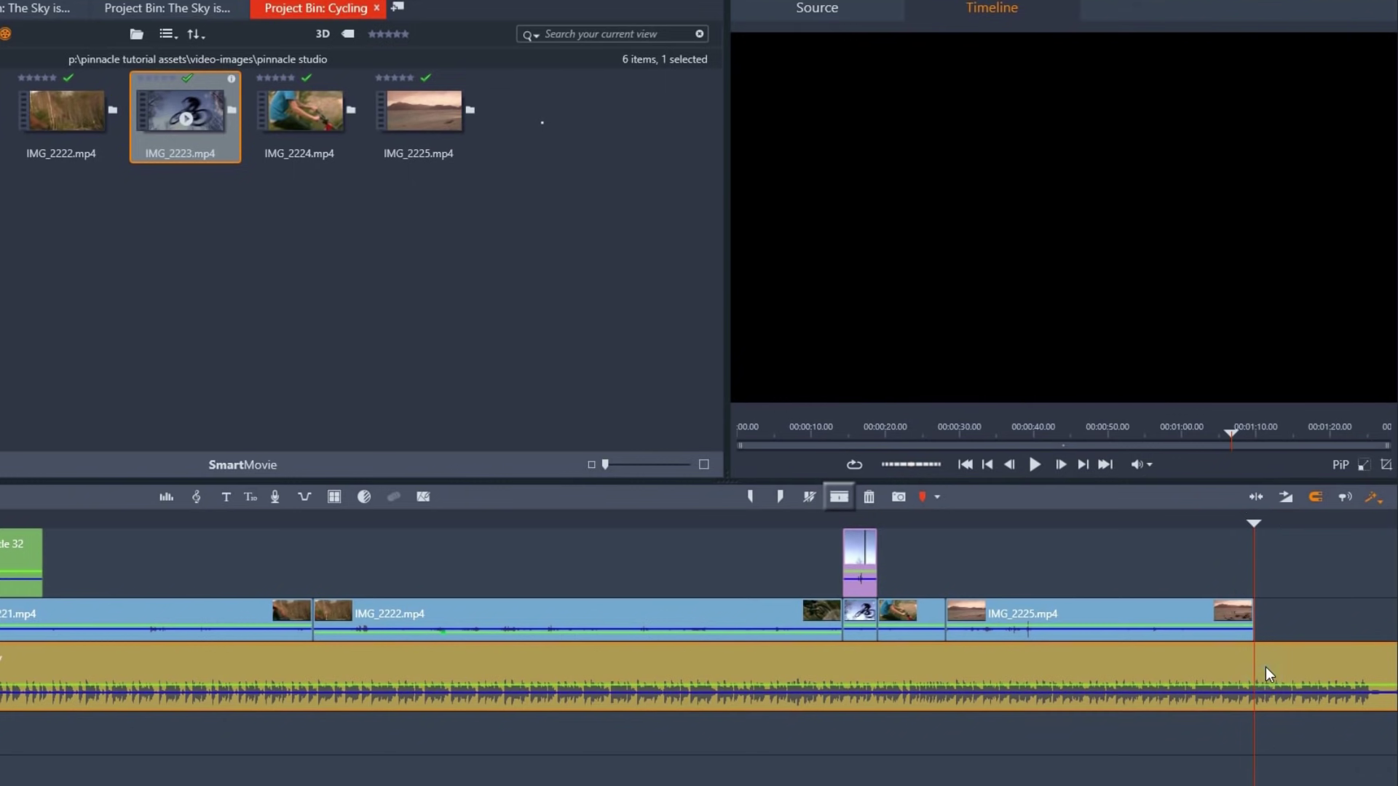
{"action": "left_click", "coordinate": [834, 498]}
{"action": "key", "text": "Delete"}
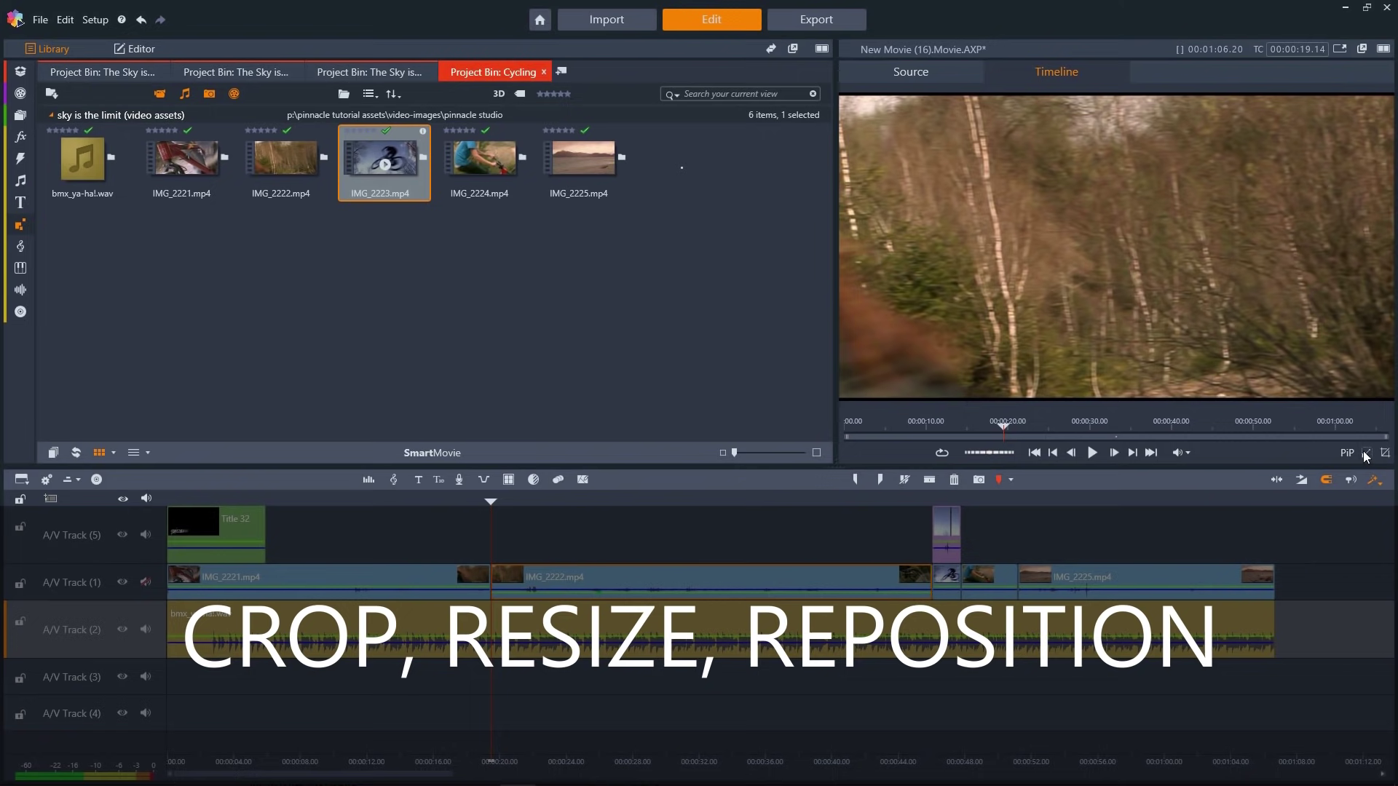
- Shrink the IMG_2222.mp4 picture, shift it down-right and tilt it slightly counter-clockwise
{"action": "left_click", "coordinate": [1365, 452]}
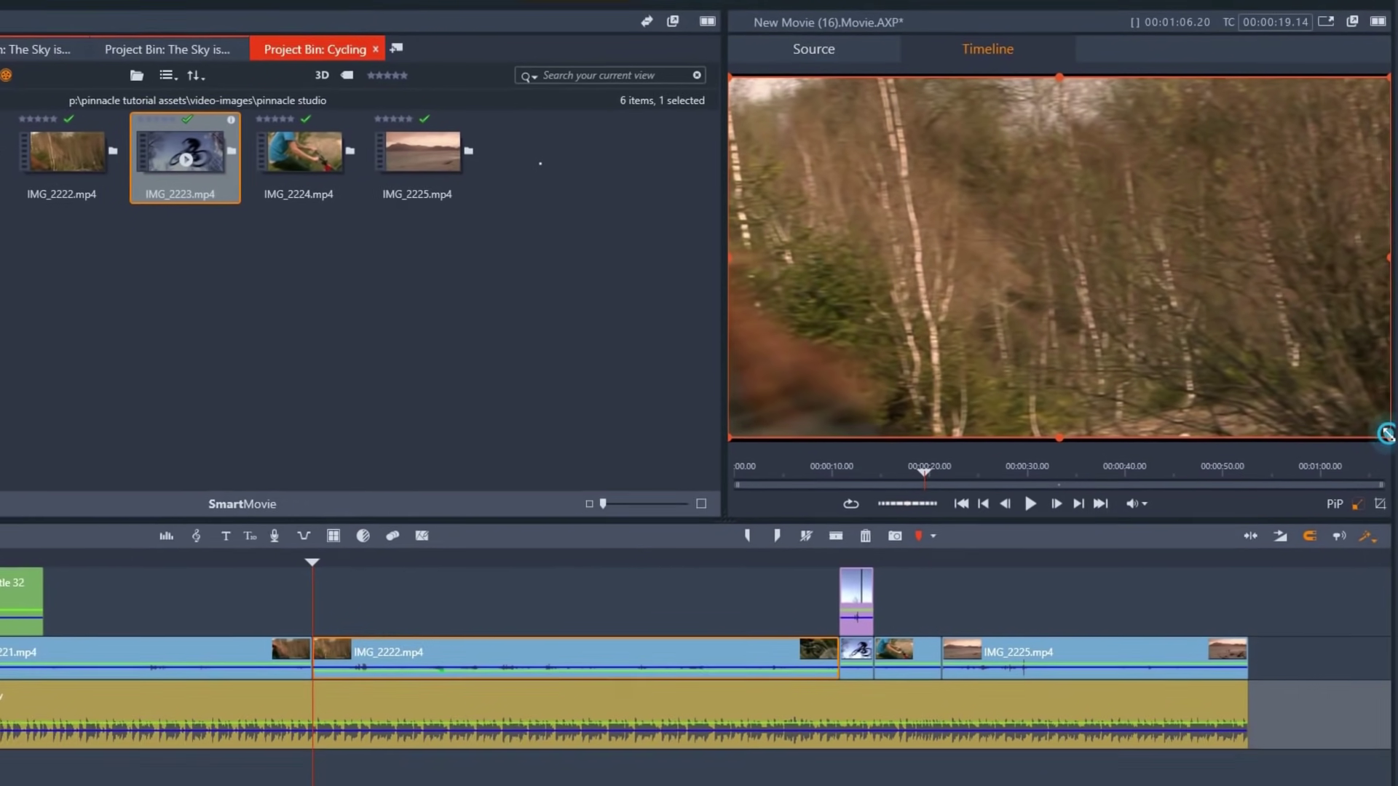
{"action": "left_click_drag", "start_coordinate": [1390, 396], "coordinate": [1325, 402]}
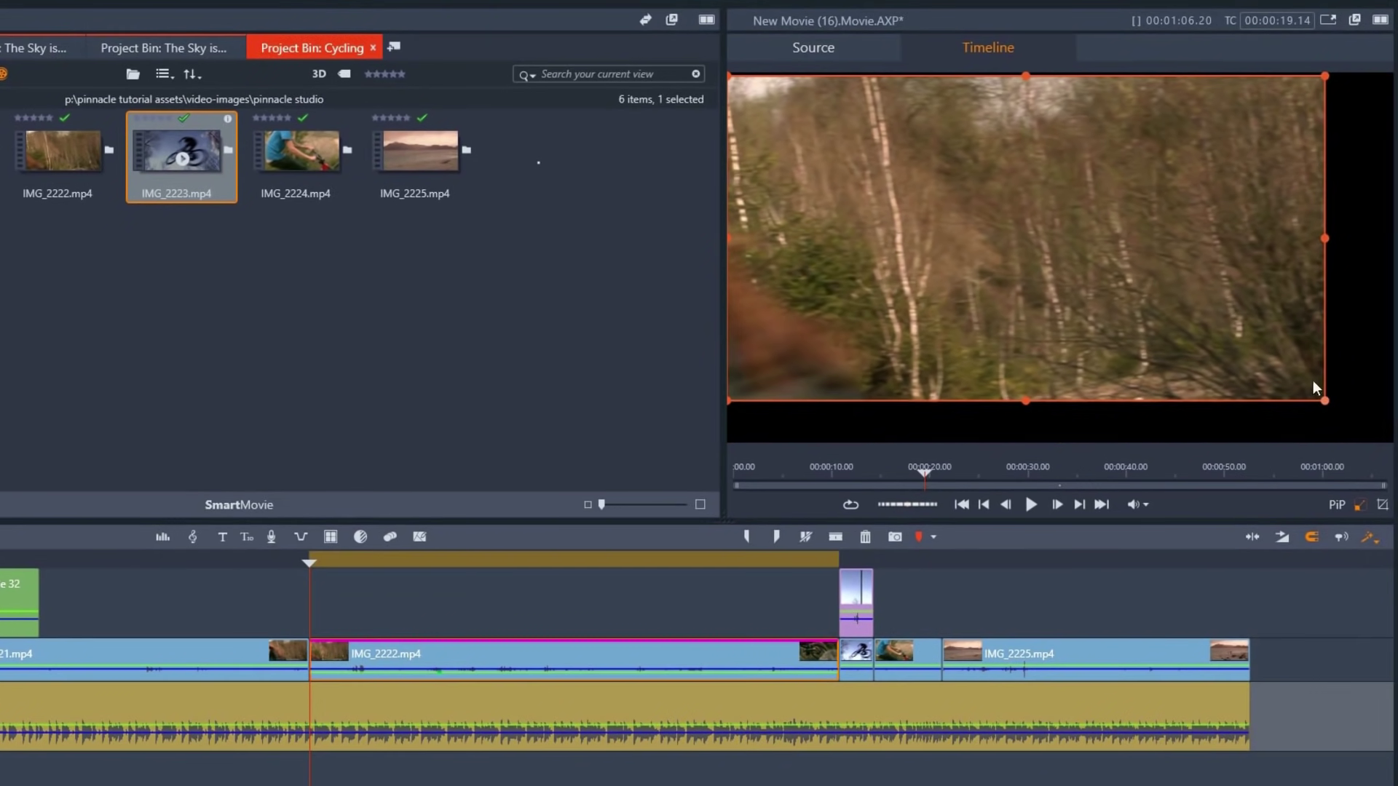
{"action": "left_click_drag", "start_coordinate": [1079, 265], "coordinate": [1116, 292]}
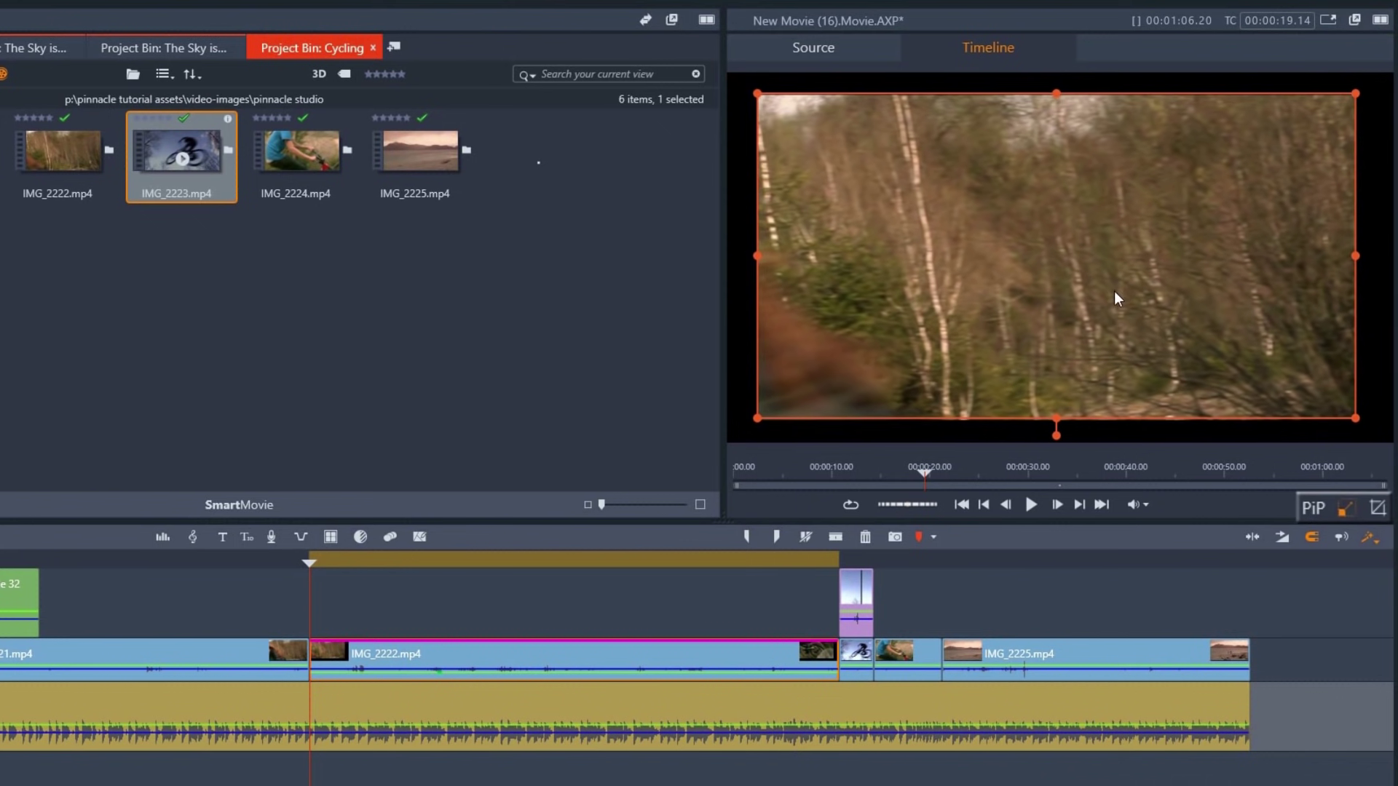
{"action": "left_click_drag", "start_coordinate": [1056, 77], "coordinate": [1051, 76]}
- Adjust the cropped picture's position slightly, then preview the resized clip around 23 seconds
{"action": "left_click", "coordinate": [1382, 504]}
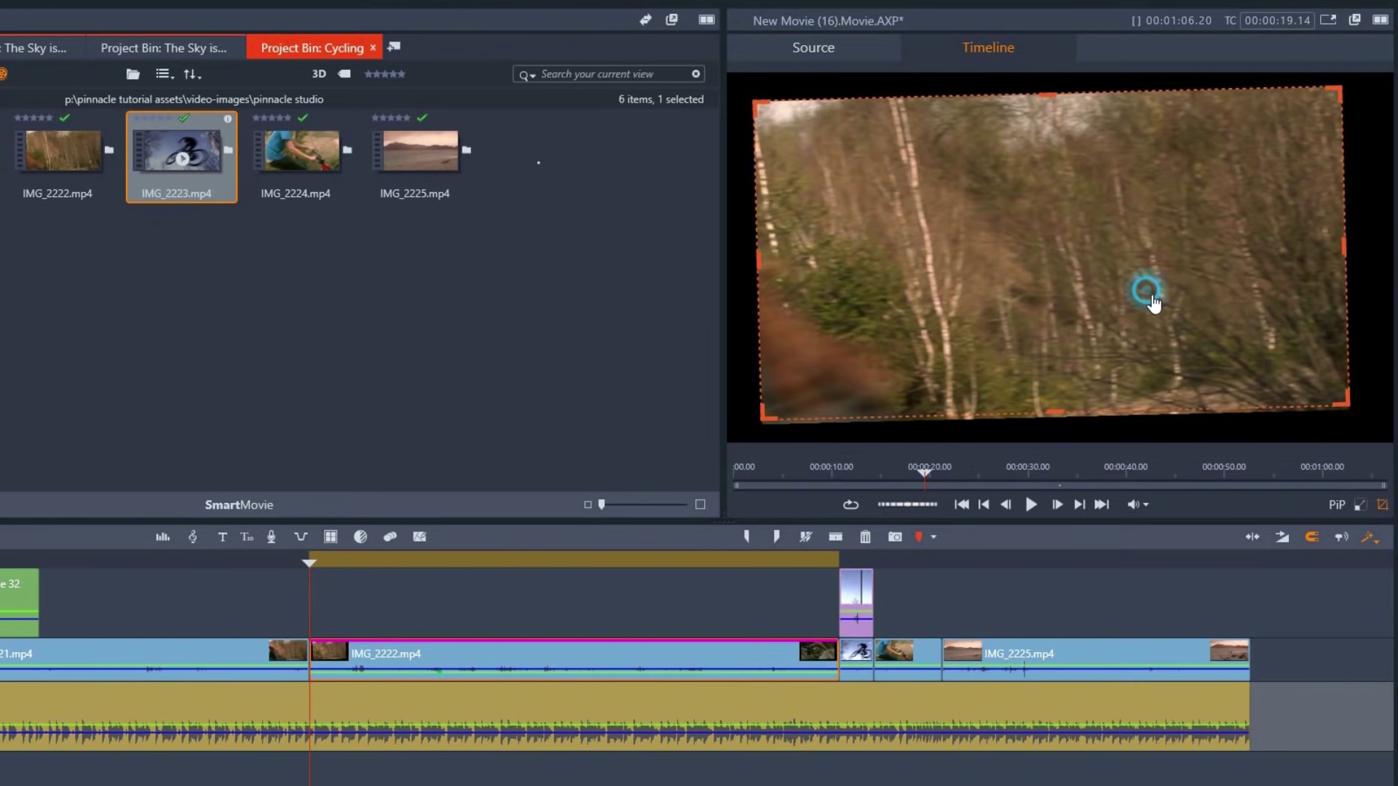
{"action": "left_click_drag", "start_coordinate": [1145, 296], "coordinate": [1158, 303]}
{"action": "left_click_drag", "start_coordinate": [309, 562], "coordinate": [384, 573]}
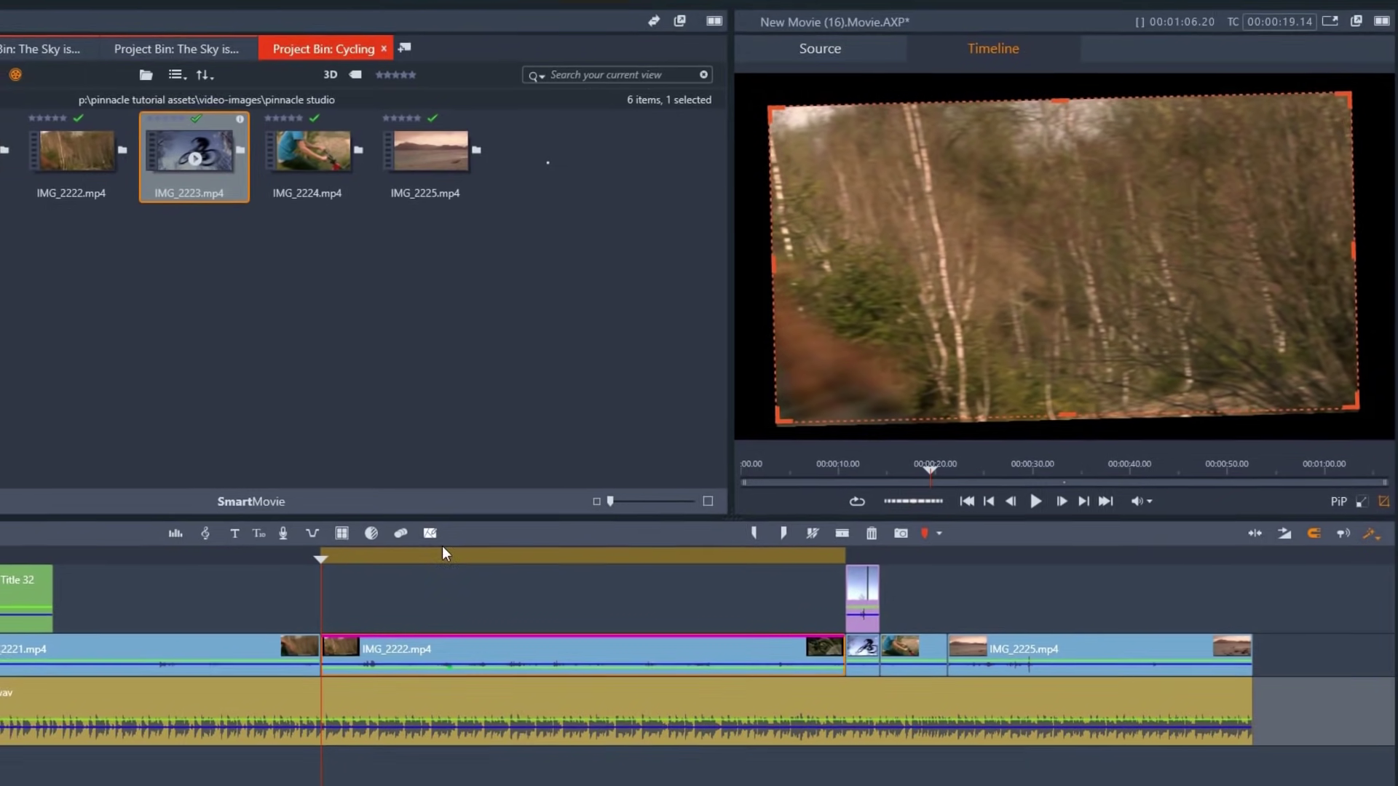
{"action": "left_click_drag", "start_coordinate": [552, 510], "coordinate": [563, 511]}
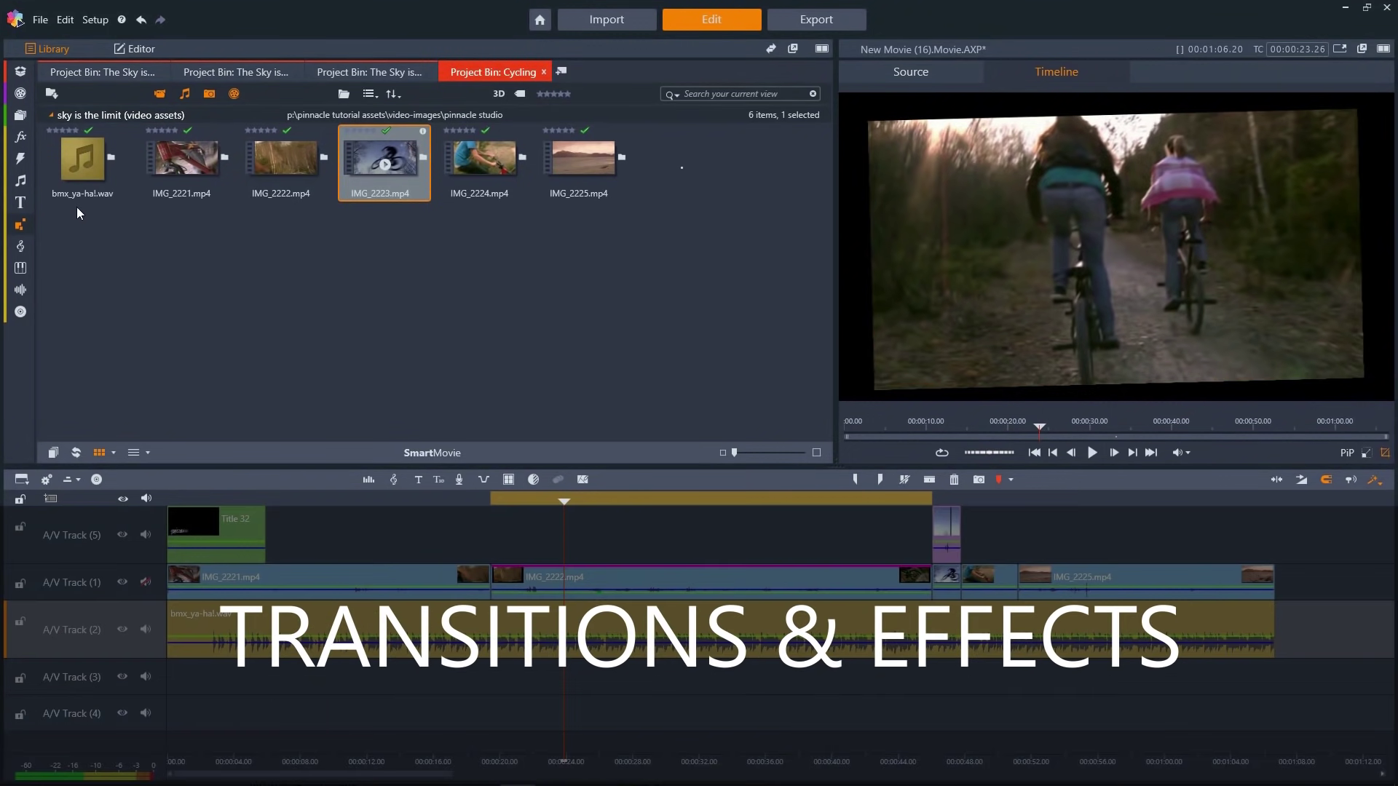
- Place the Wipe right transition on the cut just before IMG_2225.mp4
{"action": "left_click", "coordinate": [24, 159]}
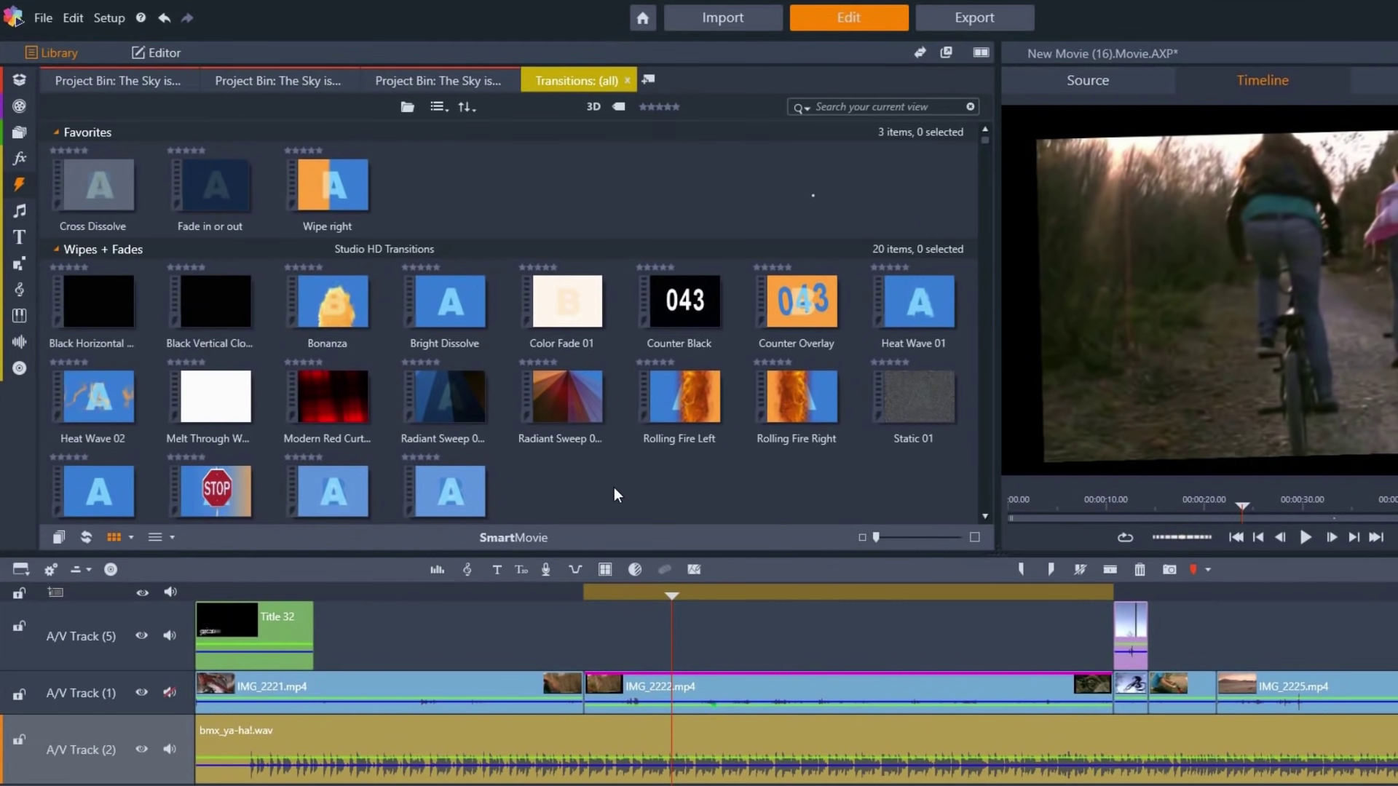
{"action": "left_click_drag", "start_coordinate": [298, 168], "coordinate": [1180, 669]}
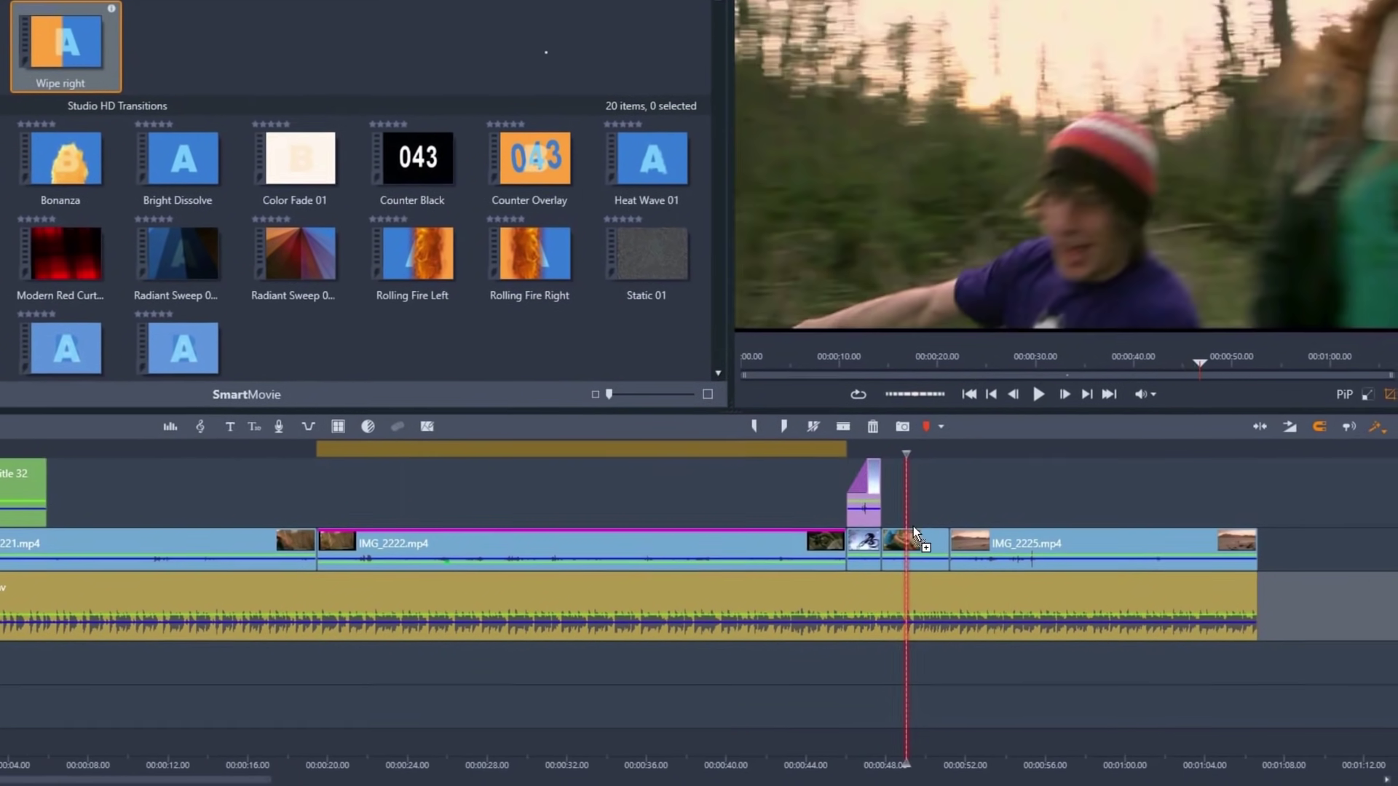
{"action": "left_click_drag", "start_coordinate": [914, 531], "coordinate": [919, 535]}
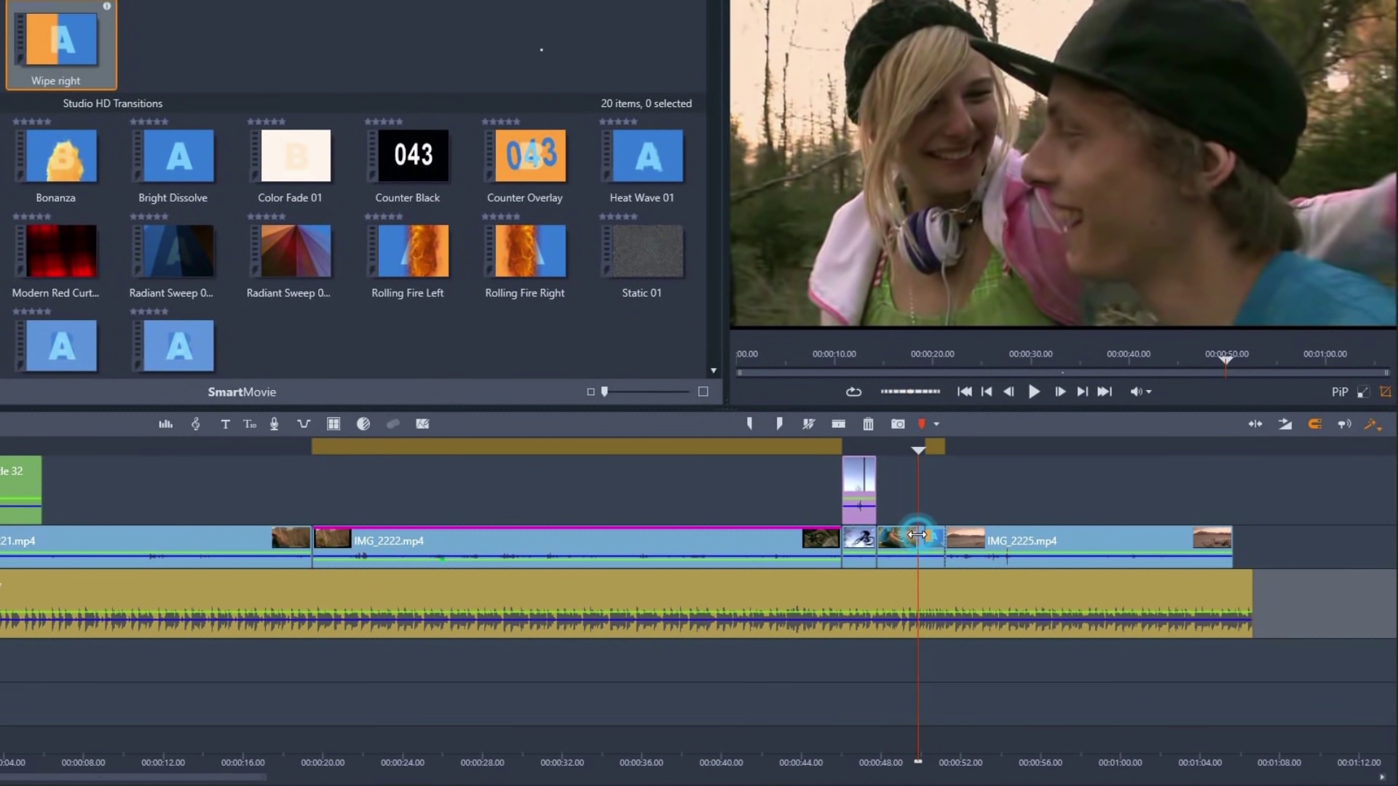
{"action": "left_click", "coordinate": [906, 535]}
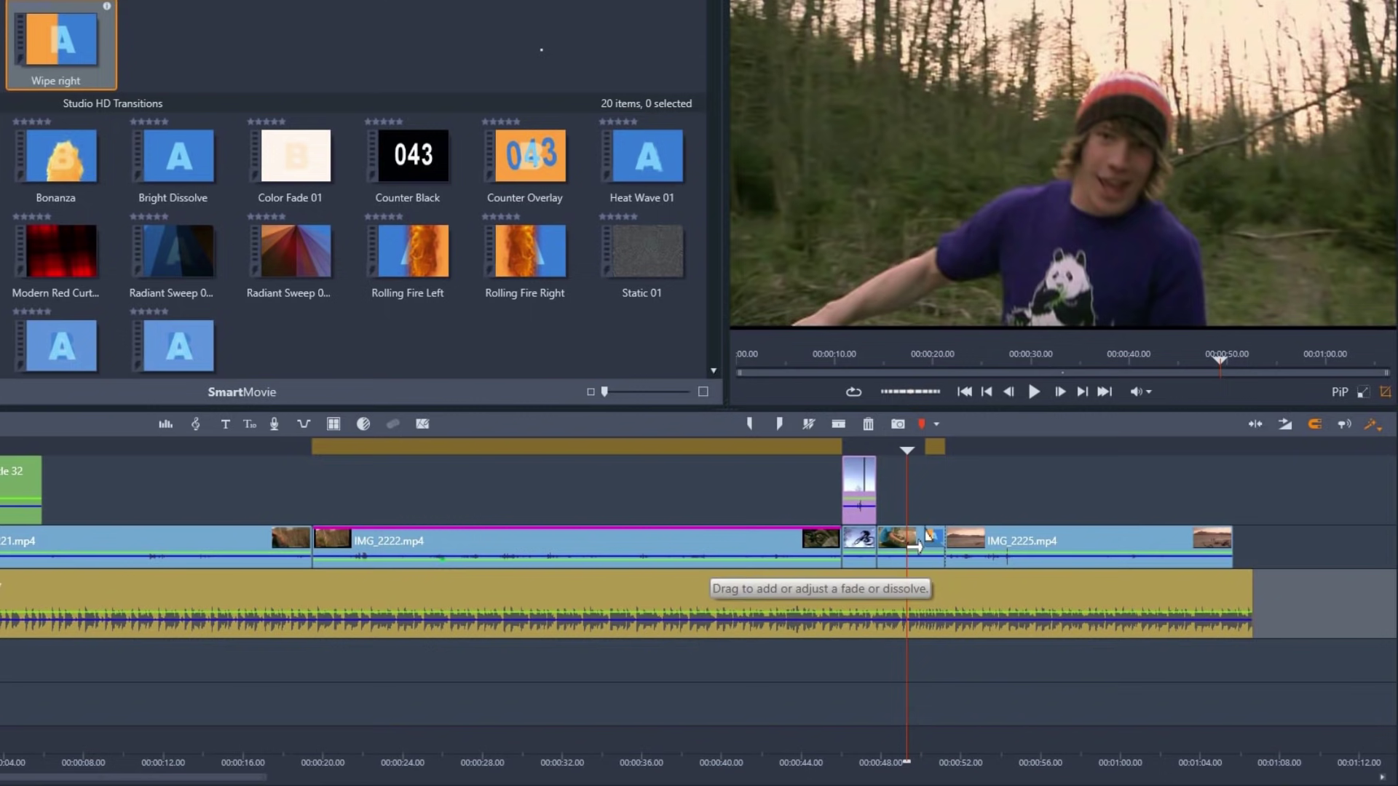
- Lengthen the wipe transition and preview it from 48 to 50 seconds
{"action": "left_click_drag", "start_coordinate": [917, 544], "coordinate": [905, 544]}
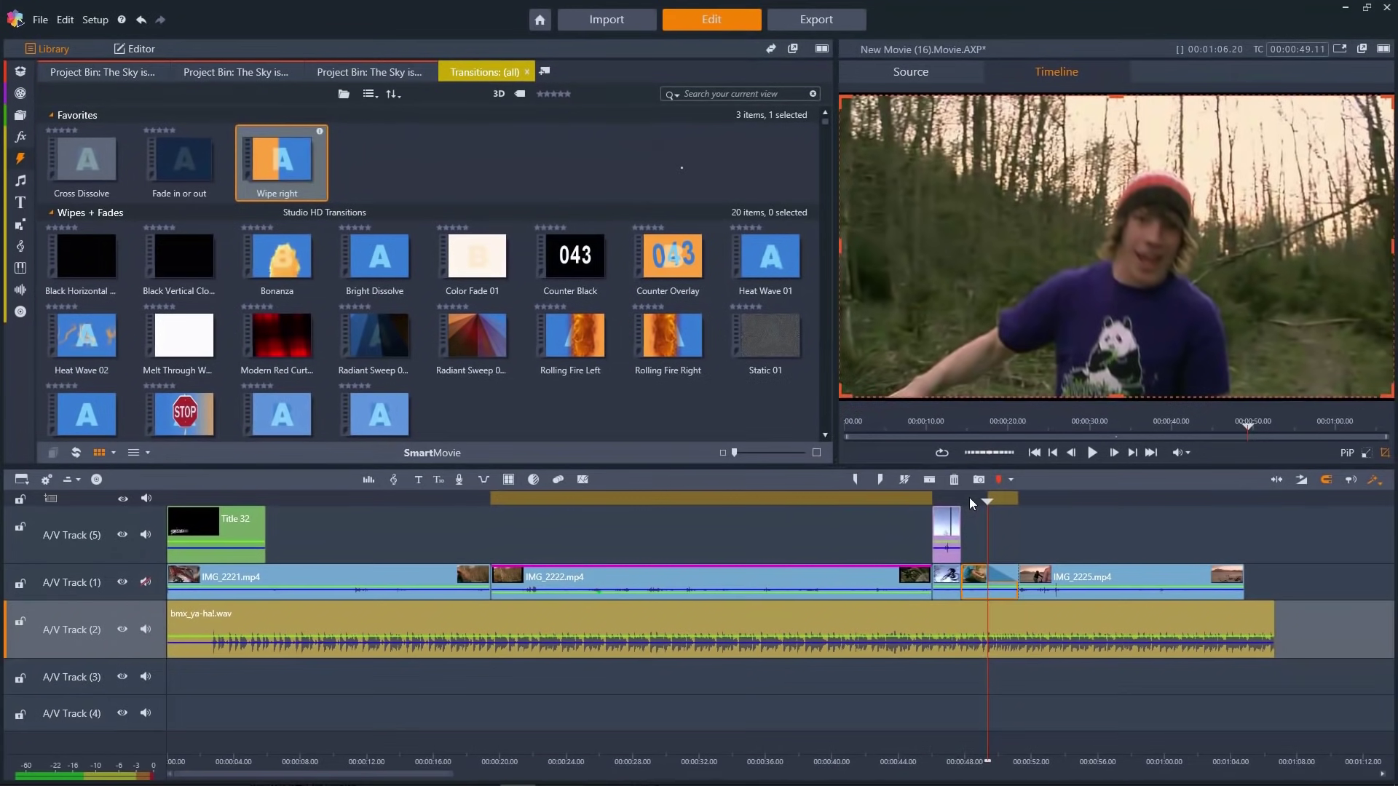
{"action": "left_click", "coordinate": [885, 447]}
{"action": "left_click_drag", "start_coordinate": [969, 499], "coordinate": [1030, 509]}
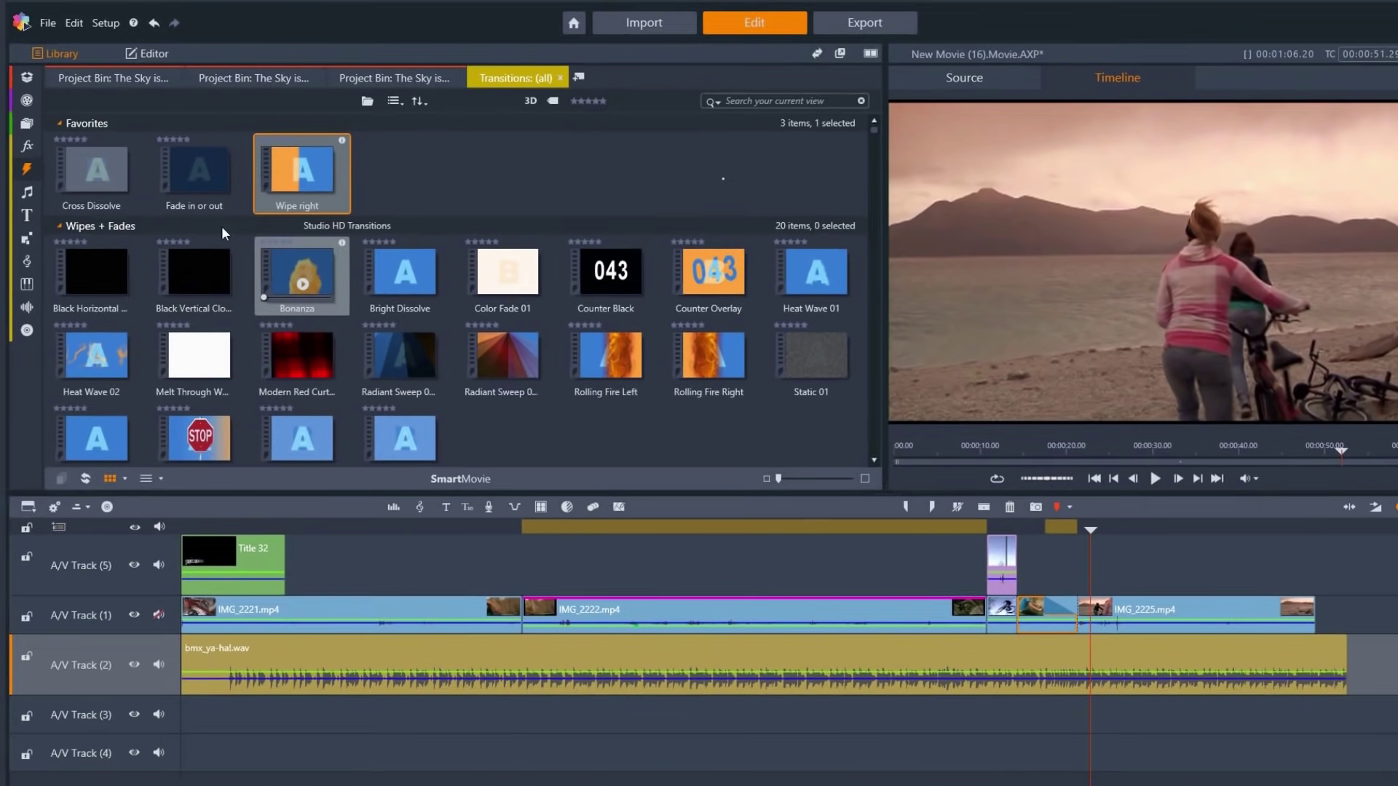
- Apply the Cartoon video effect to IMG_2221.mp4, preview it, and open the clip's Editor panel
{"action": "left_click", "coordinate": [20, 136]}
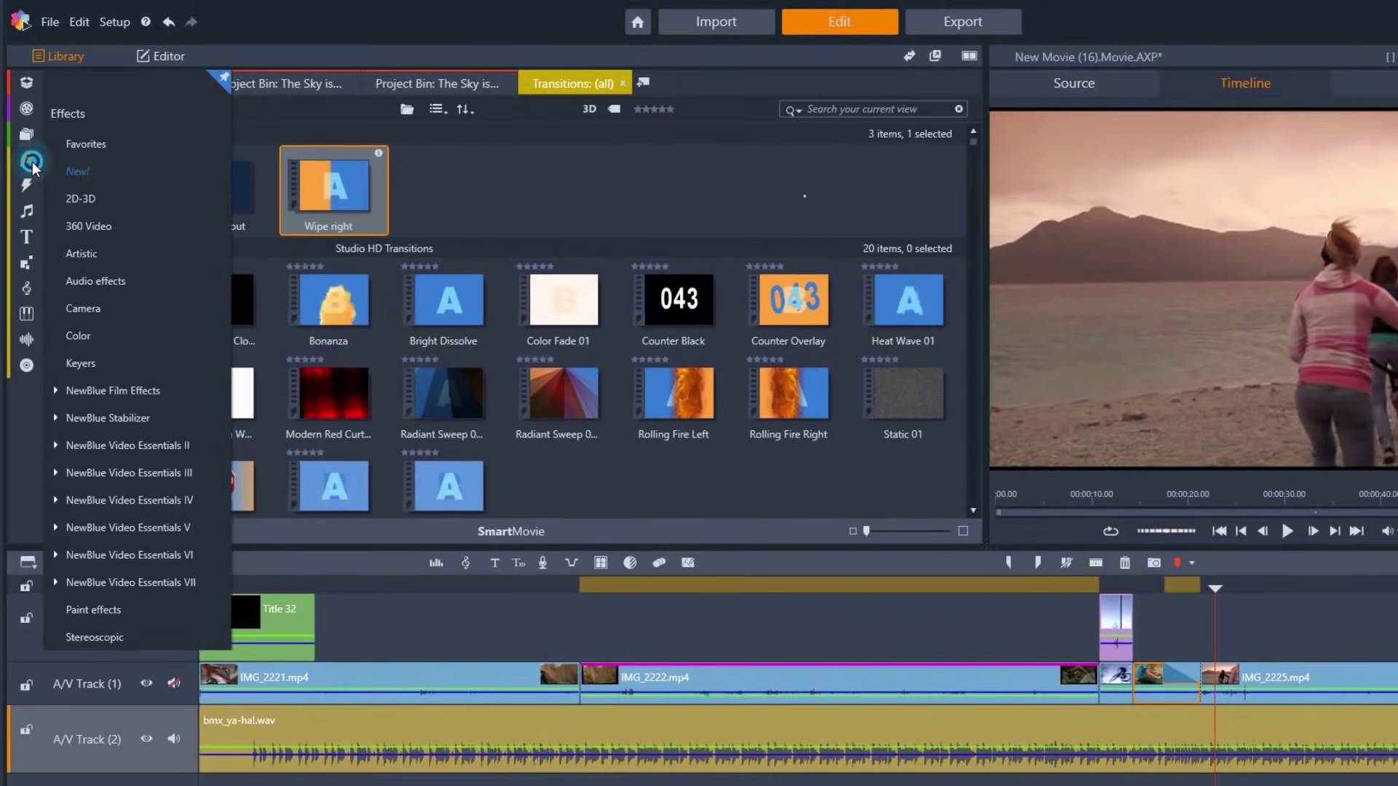
{"action": "left_click", "coordinate": [24, 161]}
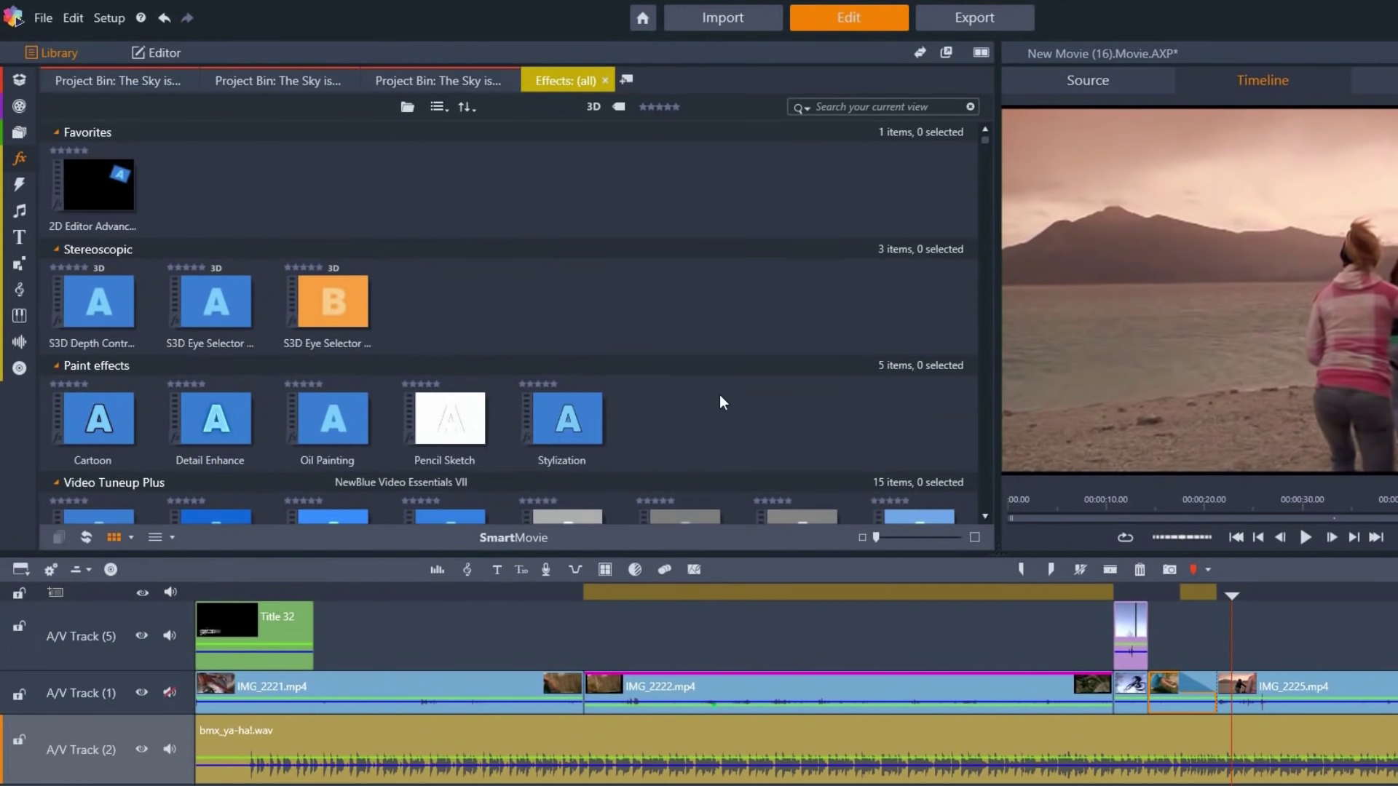
{"action": "left_click_drag", "start_coordinate": [95, 415], "coordinate": [325, 615]}
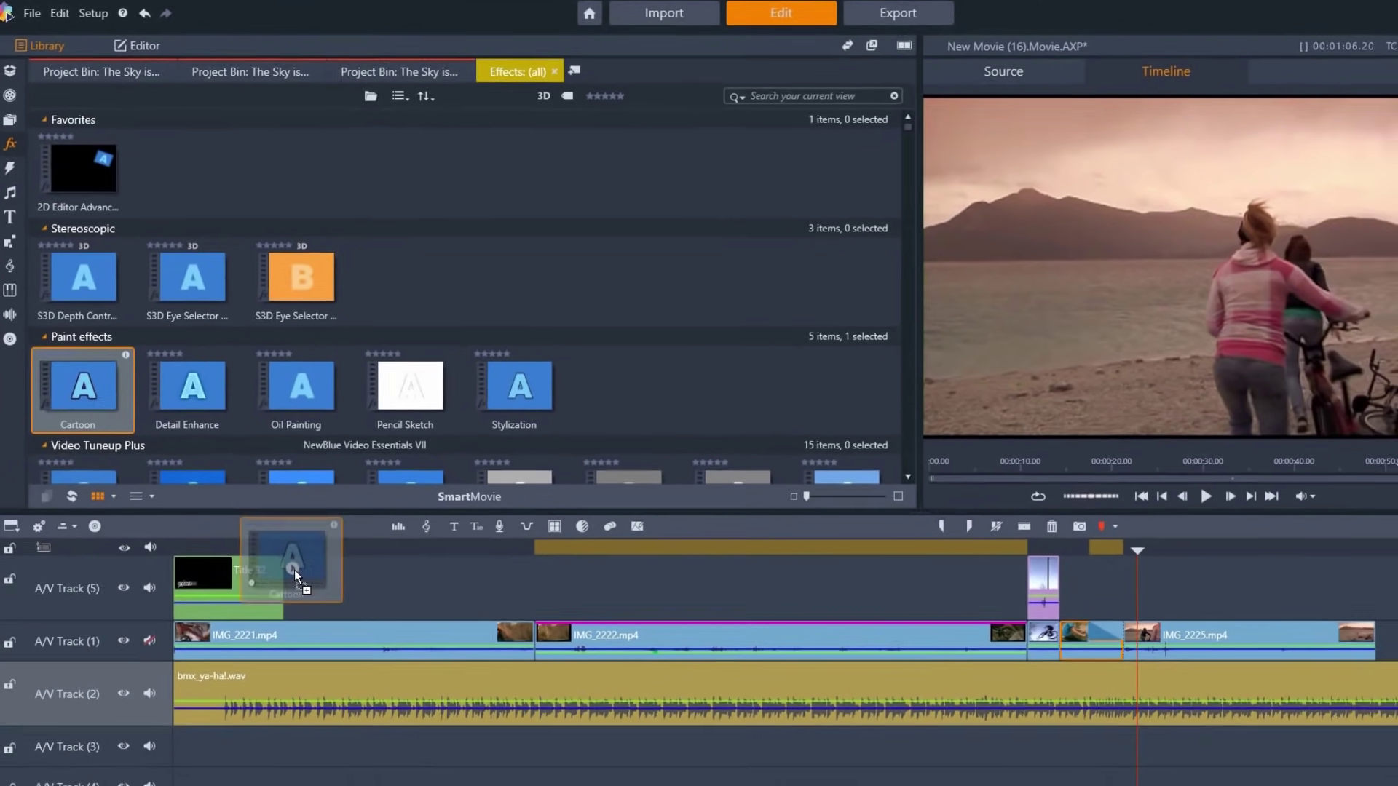
{"action": "left_click_drag", "start_coordinate": [294, 569], "coordinate": [308, 631]}
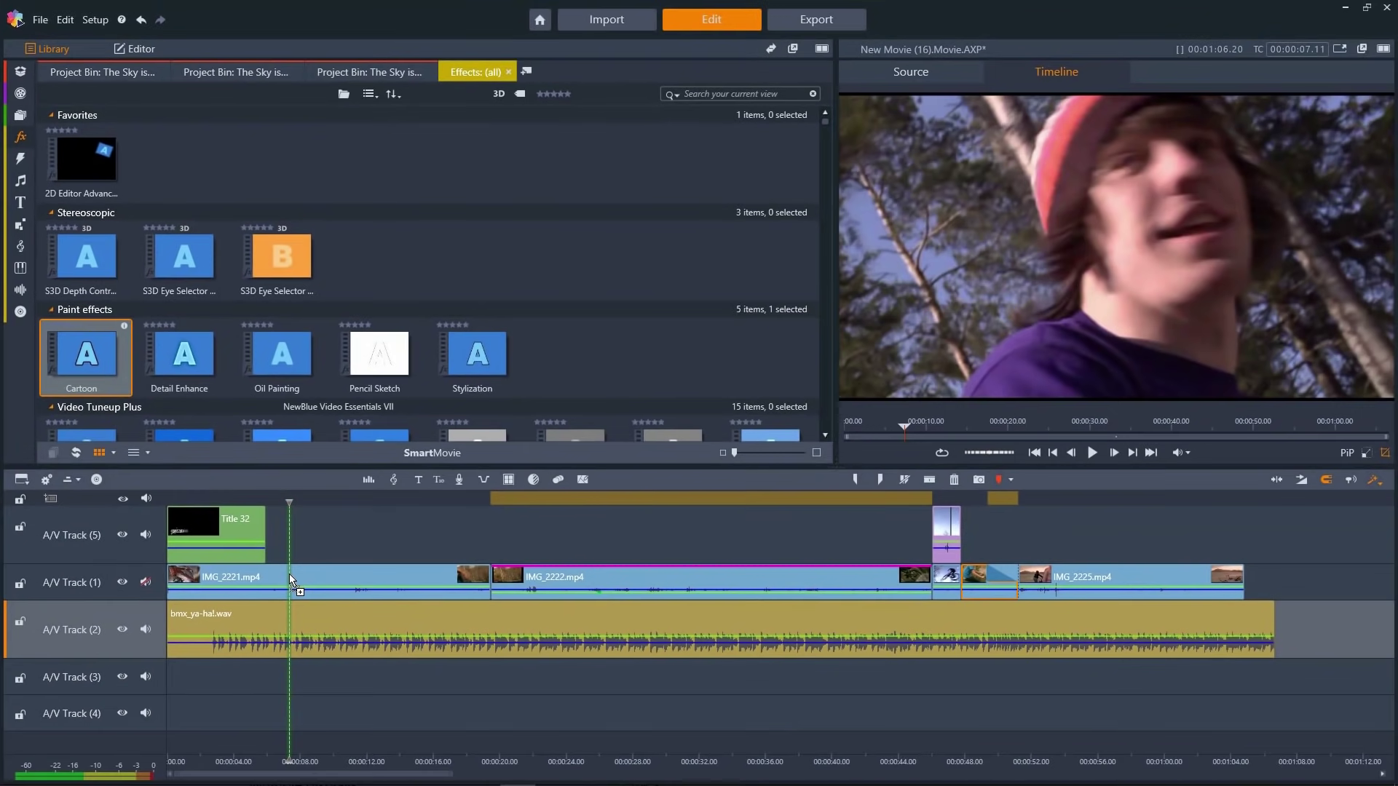
{"action": "mouse_move", "coordinate": [339, 501]}
{"action": "left_mouse_down"}
{"action": "mouse_move", "coordinate": [408, 501]}
{"action": "mouse_move", "coordinate": [363, 502]}
{"action": "left_mouse_up"}
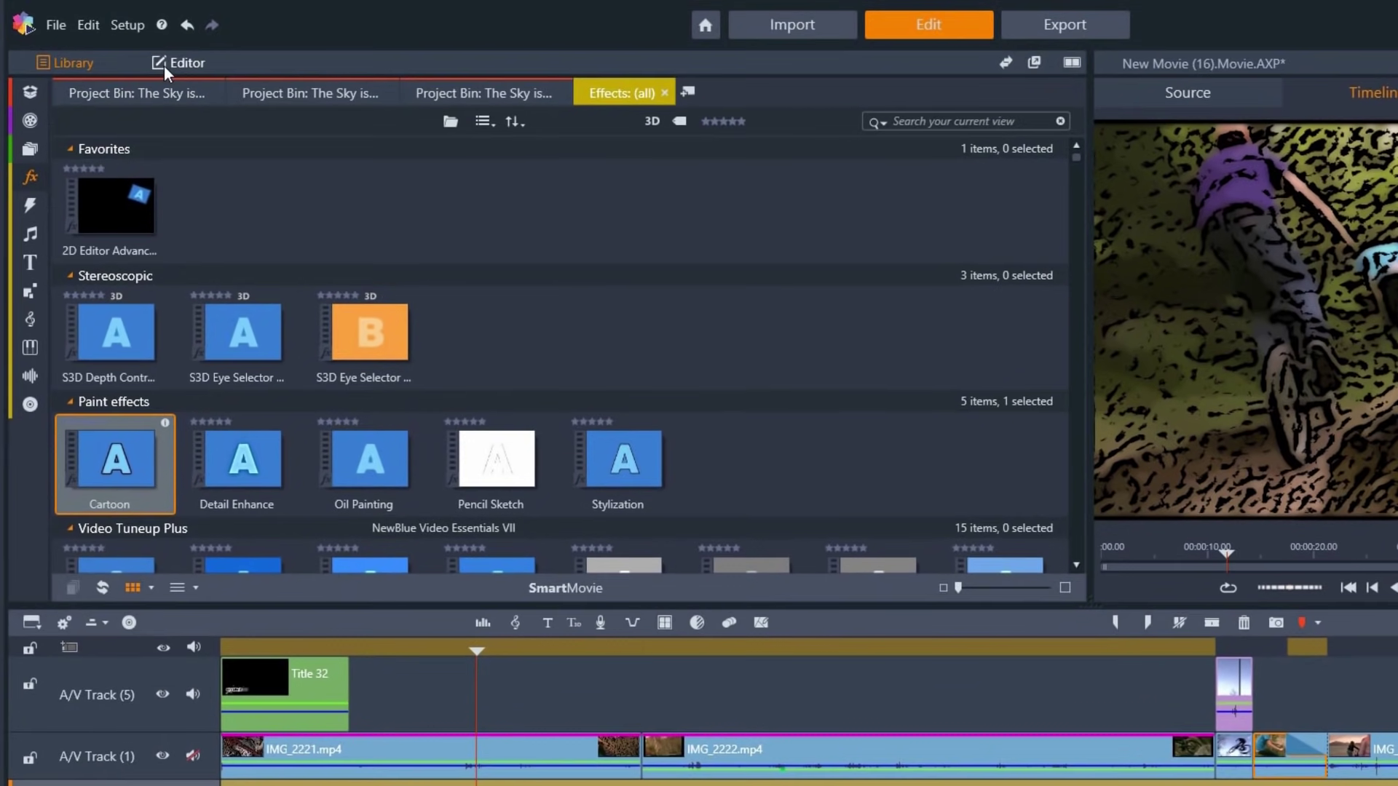
{"action": "left_click", "coordinate": [124, 50]}
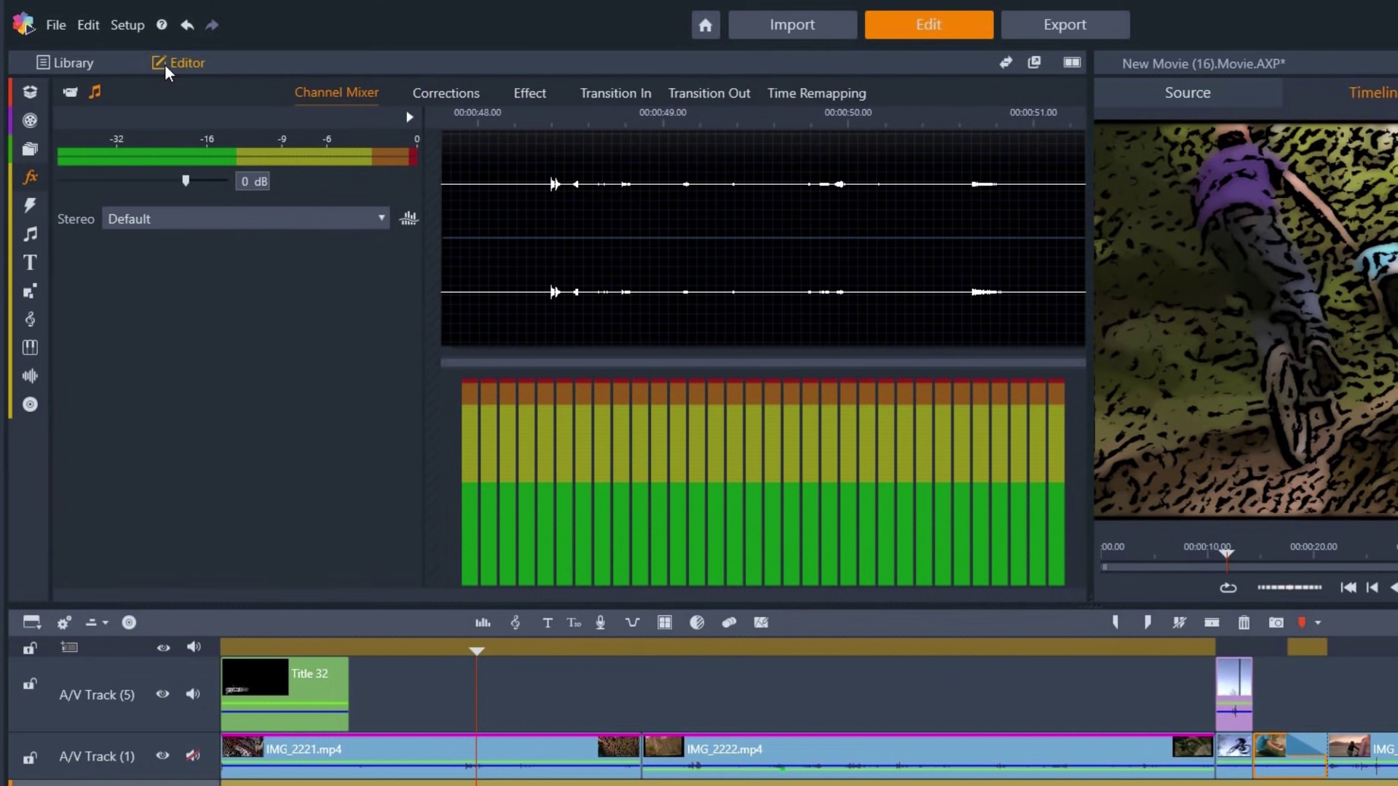
- Set the Cartoon effect's Edge Thickness to 3 and Edge Threshold to 5, then preview
{"action": "left_click", "coordinate": [69, 92]}
{"action": "left_click", "coordinate": [390, 93]}
{"action": "left_click", "coordinate": [460, 94]}
{"action": "left_click", "coordinate": [70, 93]}
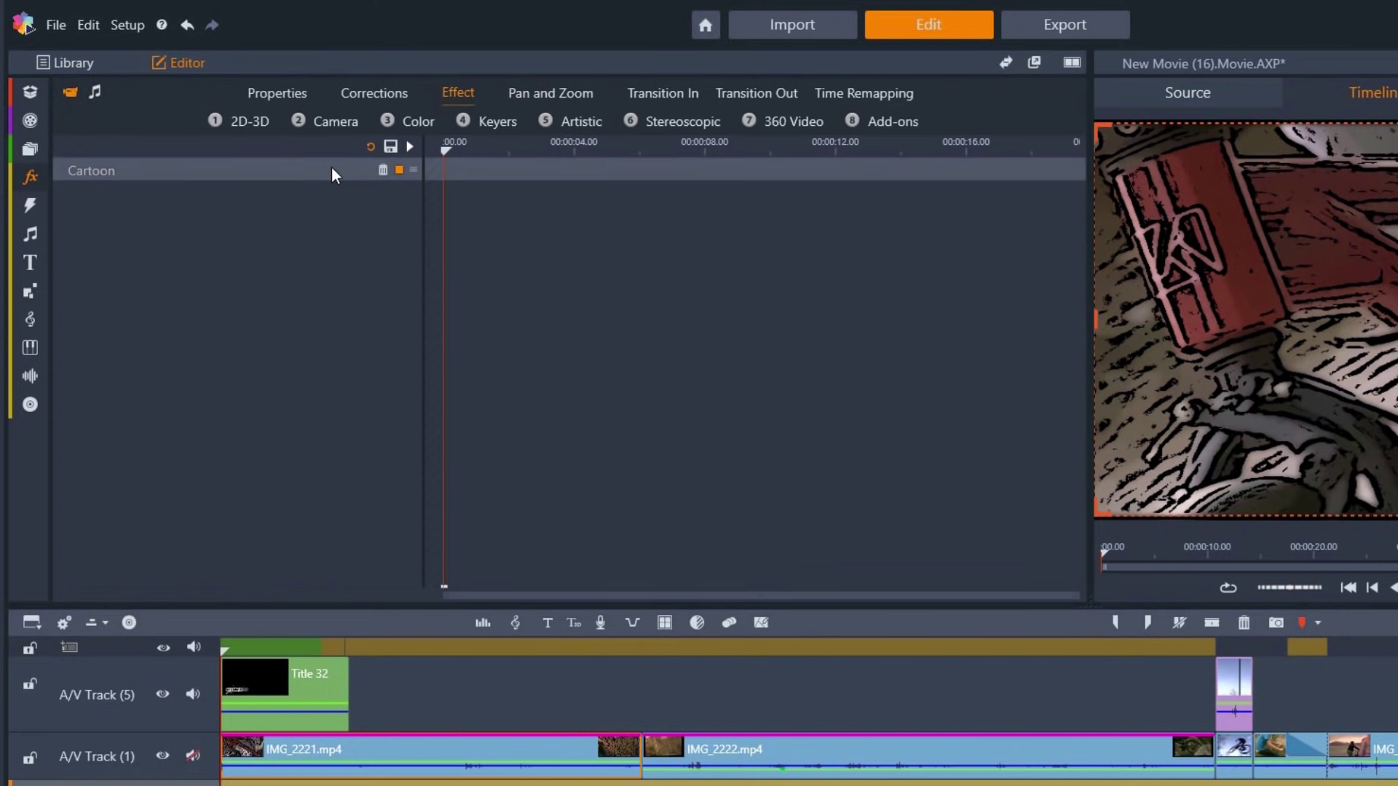
{"action": "left_click", "coordinate": [332, 172]}
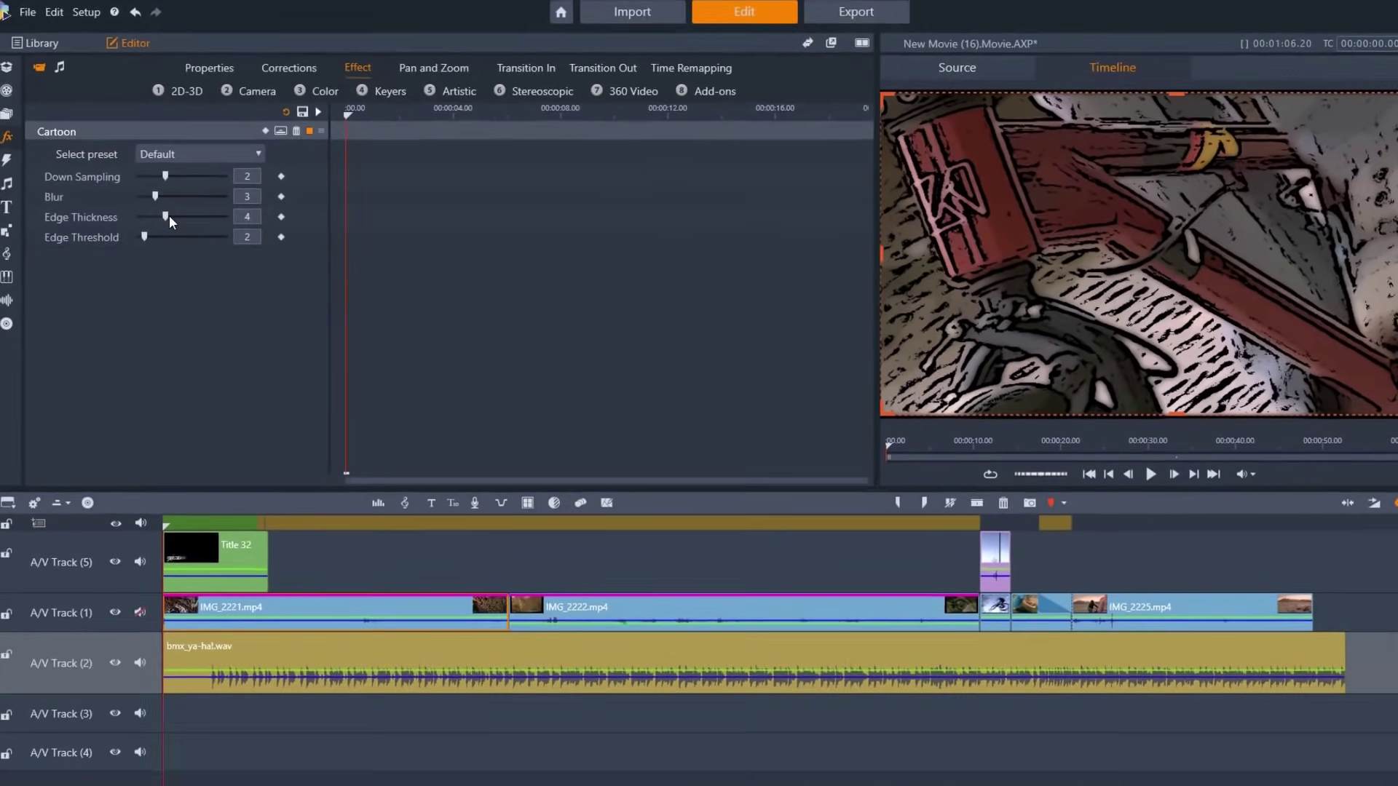
{"action": "left_click_drag", "start_coordinate": [224, 274], "coordinate": [201, 276]}
{"action": "left_click_drag", "start_coordinate": [150, 231], "coordinate": [184, 233]}
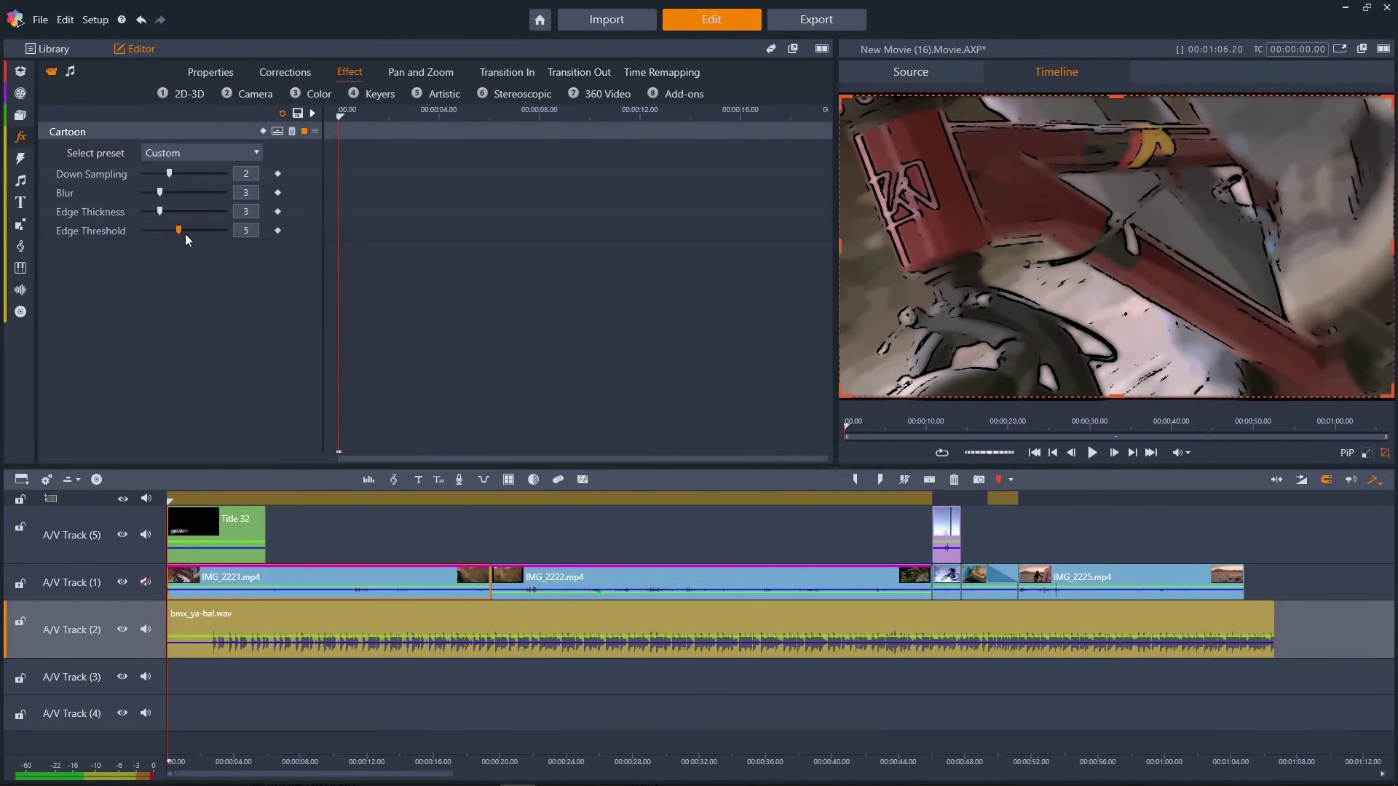
{"action": "left_click_drag", "start_coordinate": [336, 504], "coordinate": [380, 502]}
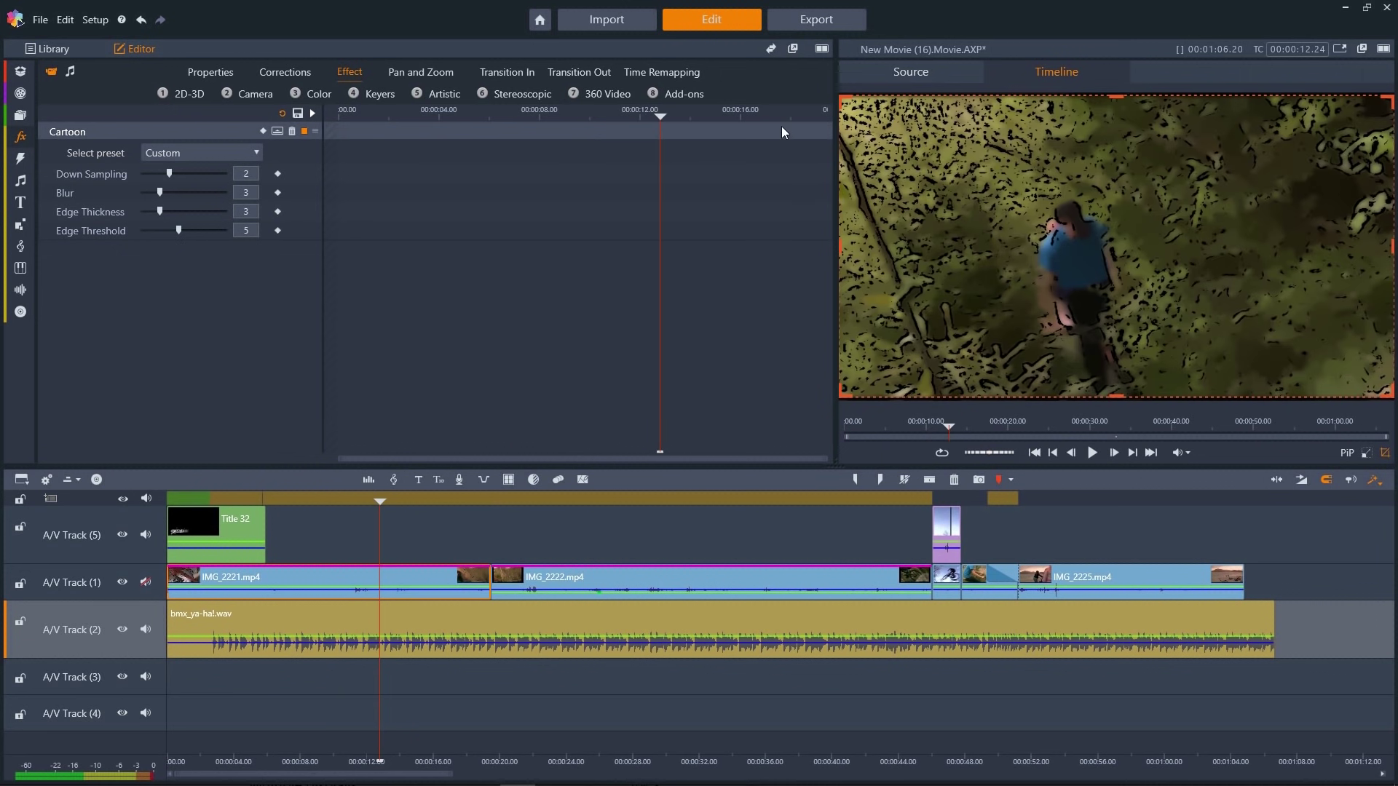
- Float the editor as a separate window, move it, then dock it back
{"action": "left_click", "coordinate": [792, 51]}
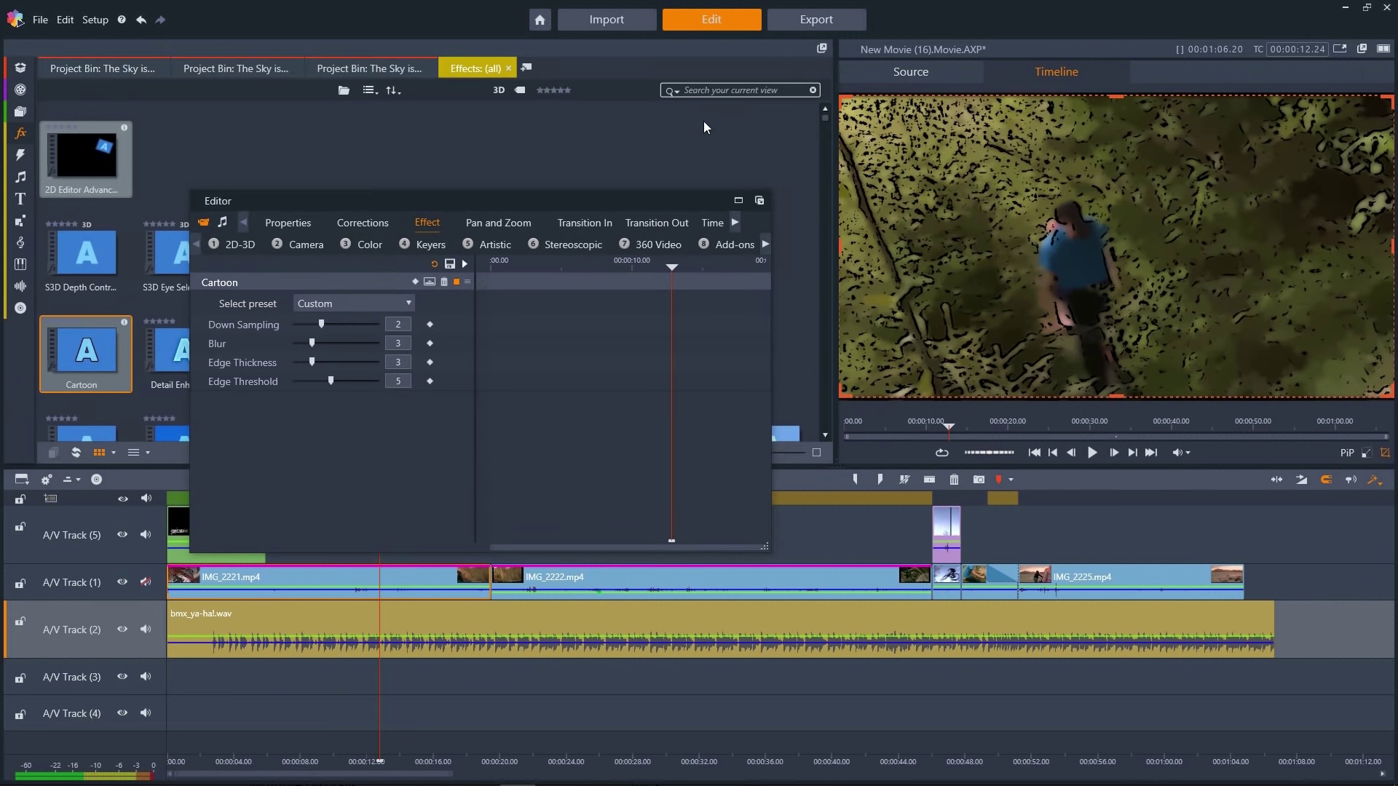
{"action": "left_click_drag", "start_coordinate": [554, 210], "coordinate": [977, 184]}
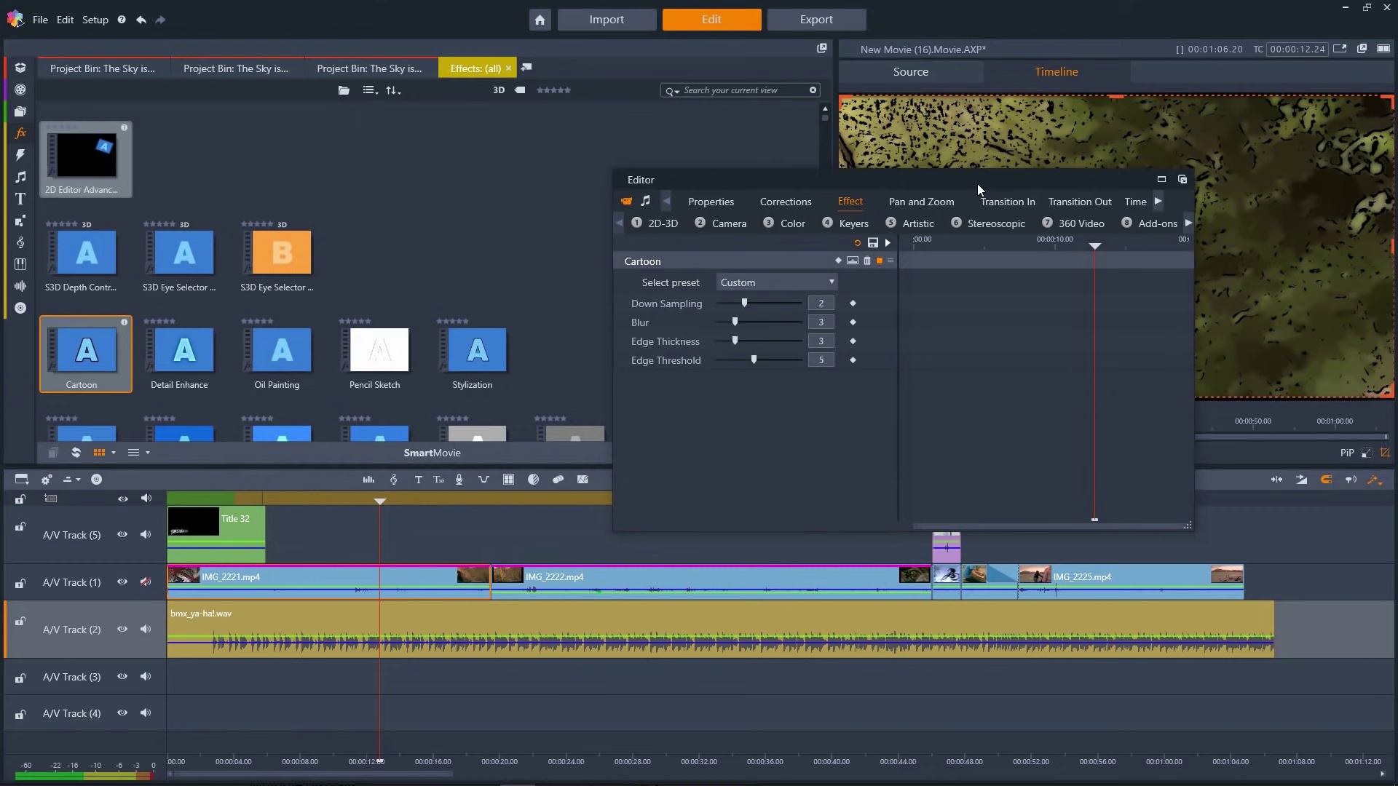
{"action": "left_click", "coordinate": [1182, 179]}
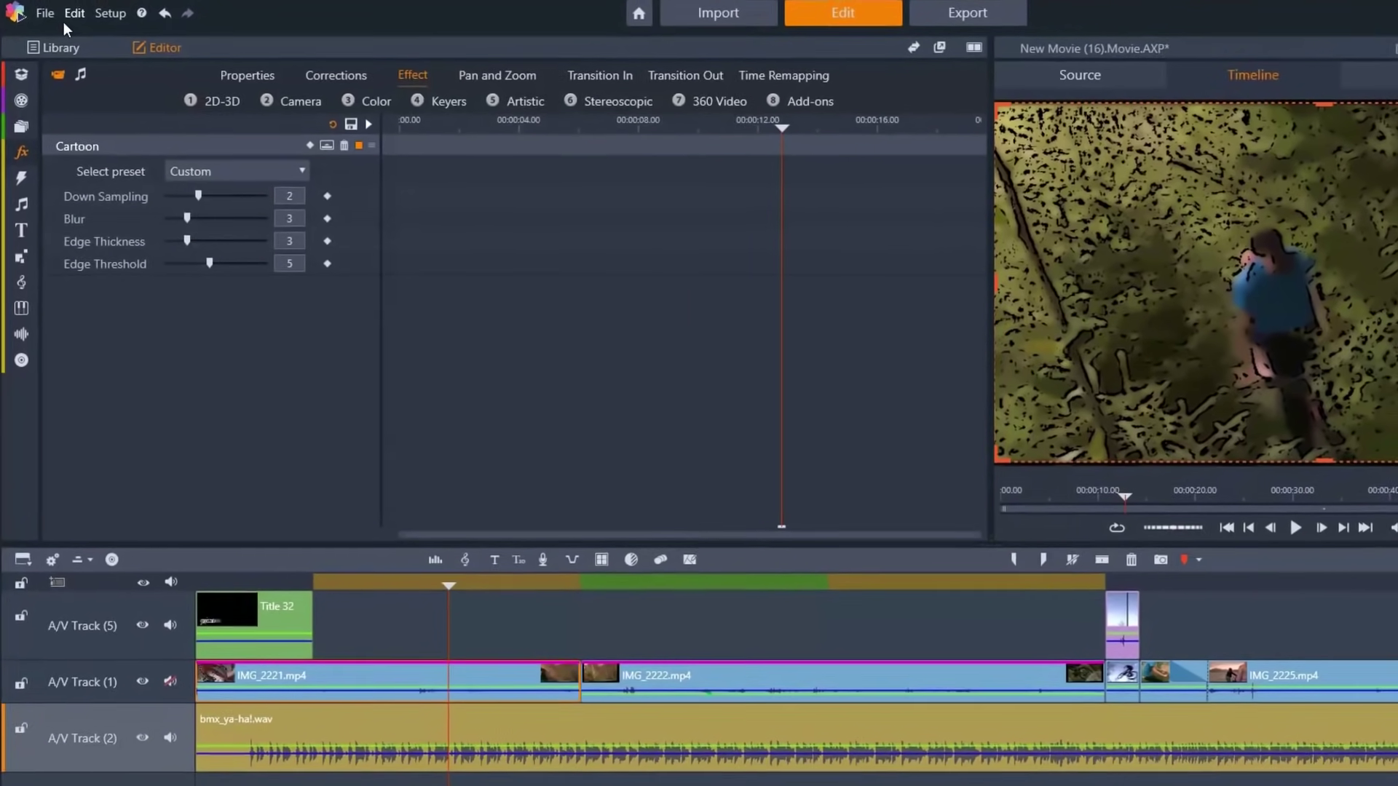
- Save the movie under the new name 'Cycling' with Save Movie As
{"action": "left_click", "coordinate": [51, 16]}
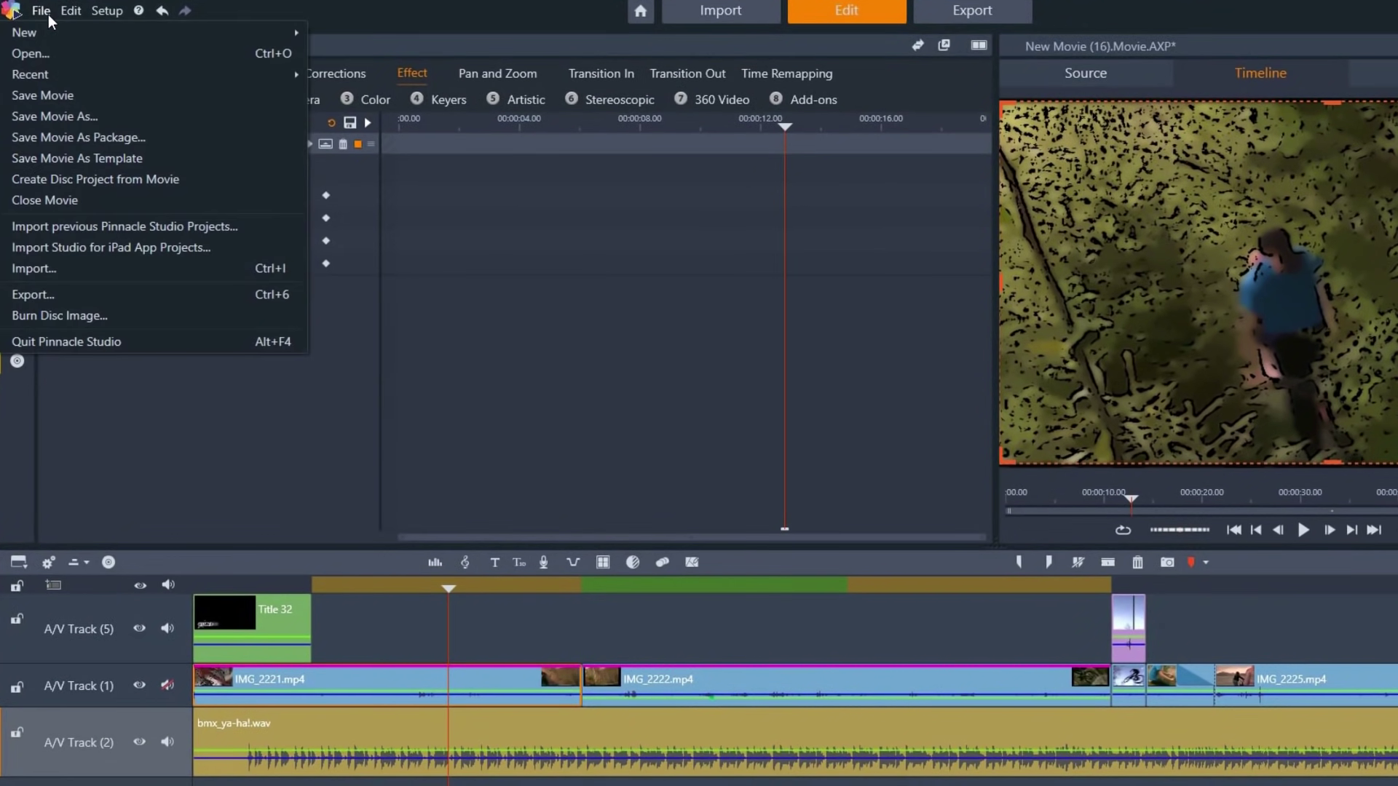
{"action": "left_click", "coordinate": [63, 119]}
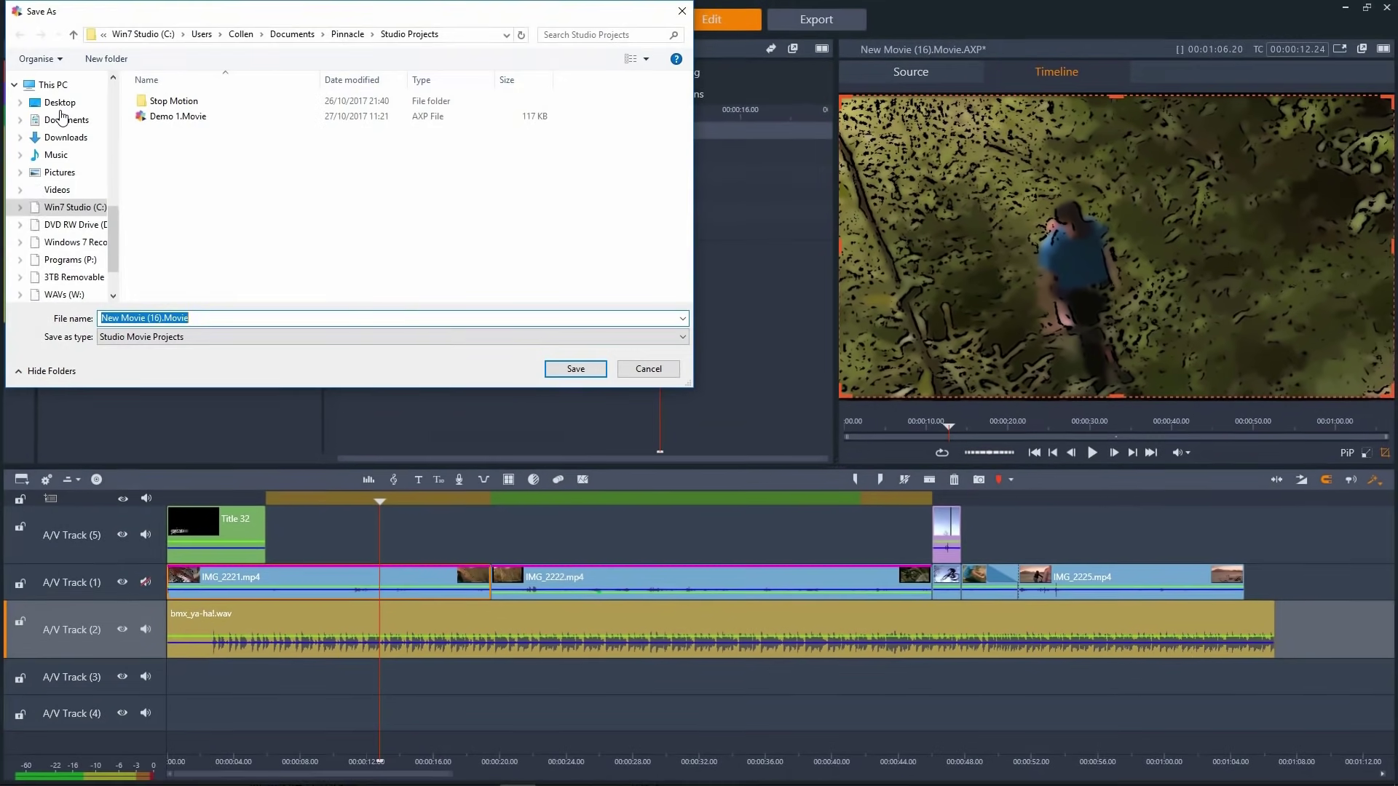
{"action": "type", "text": "Cycling"}
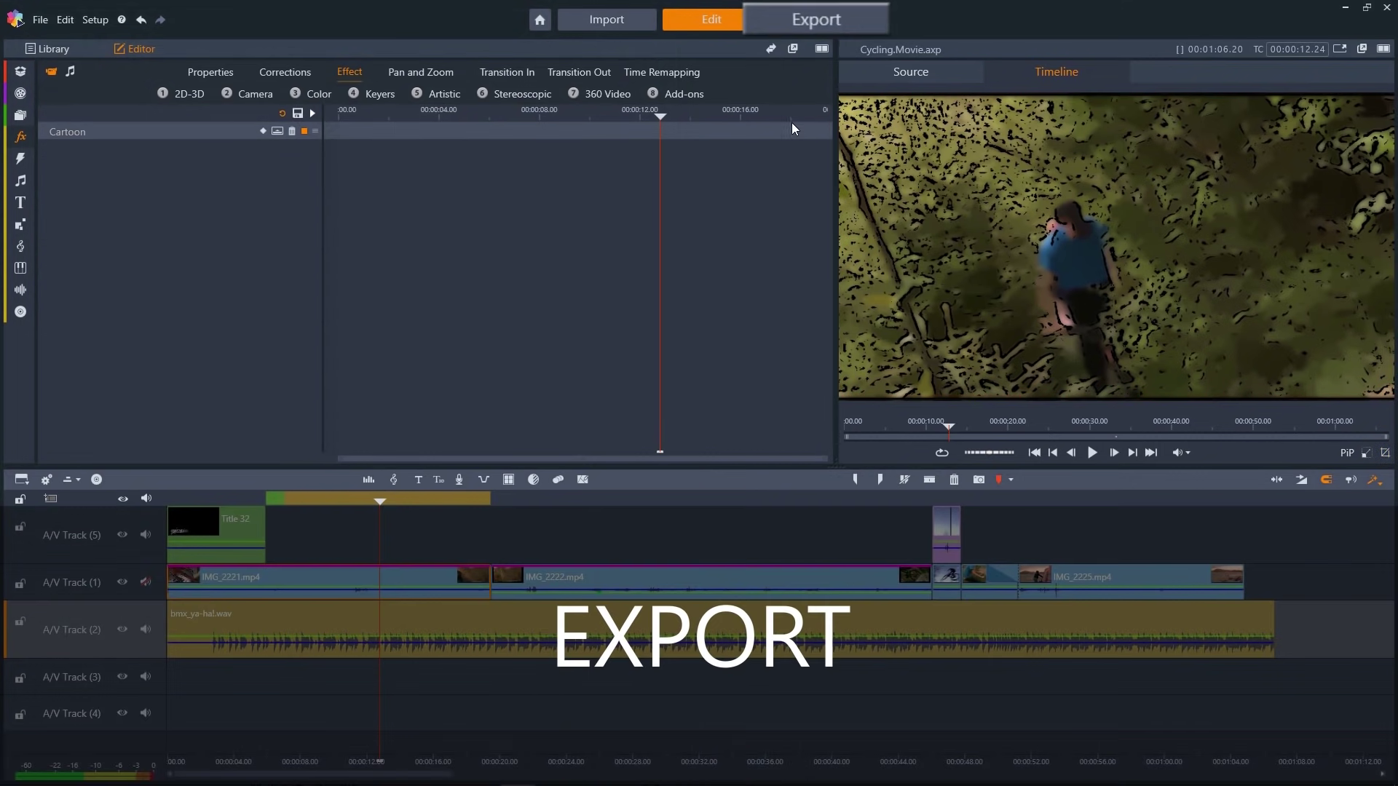
- Name the export file 'Cycling in the Woods' in the Export settings
{"action": "left_click", "coordinate": [816, 18]}
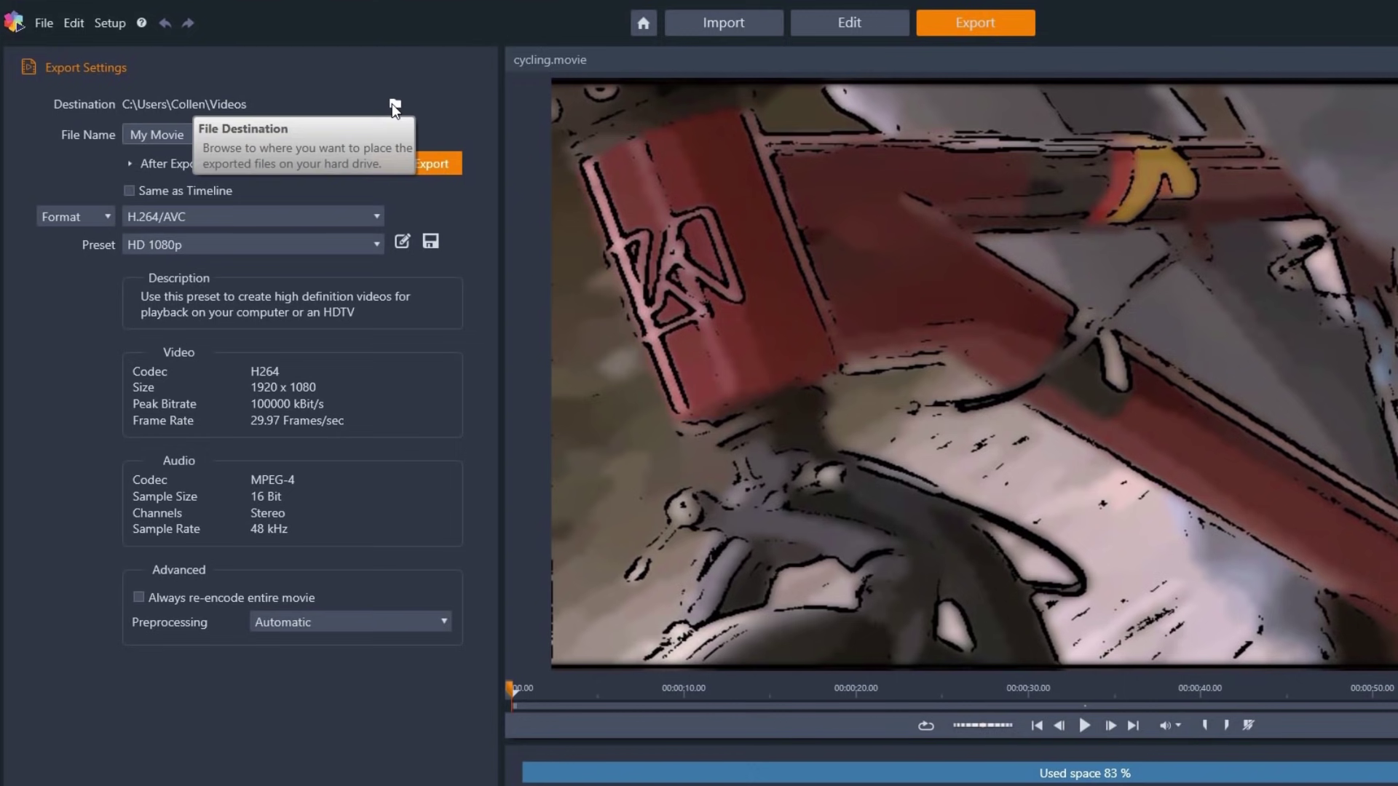
{"action": "left_click", "coordinate": [226, 135]}
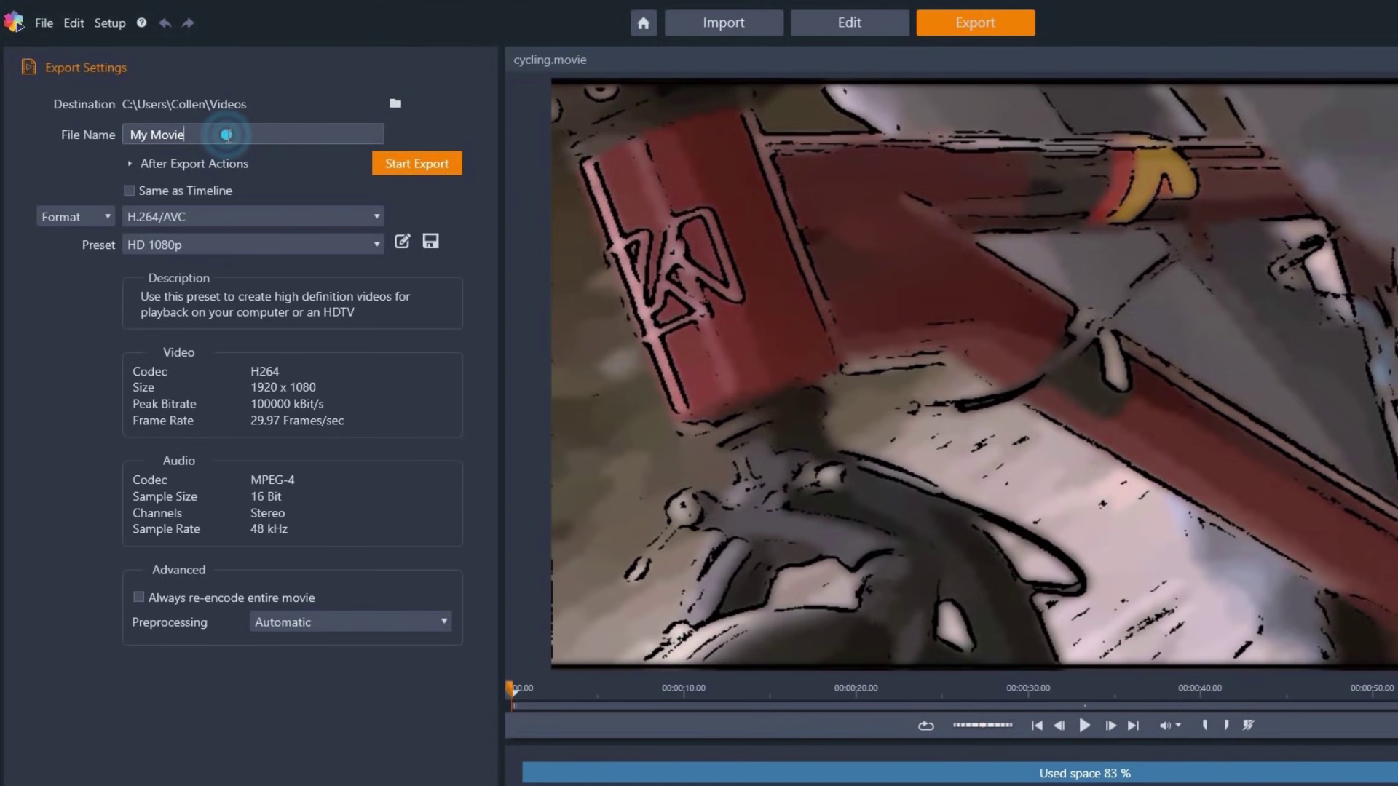
{"action": "type", "text": "Cycling in the"}
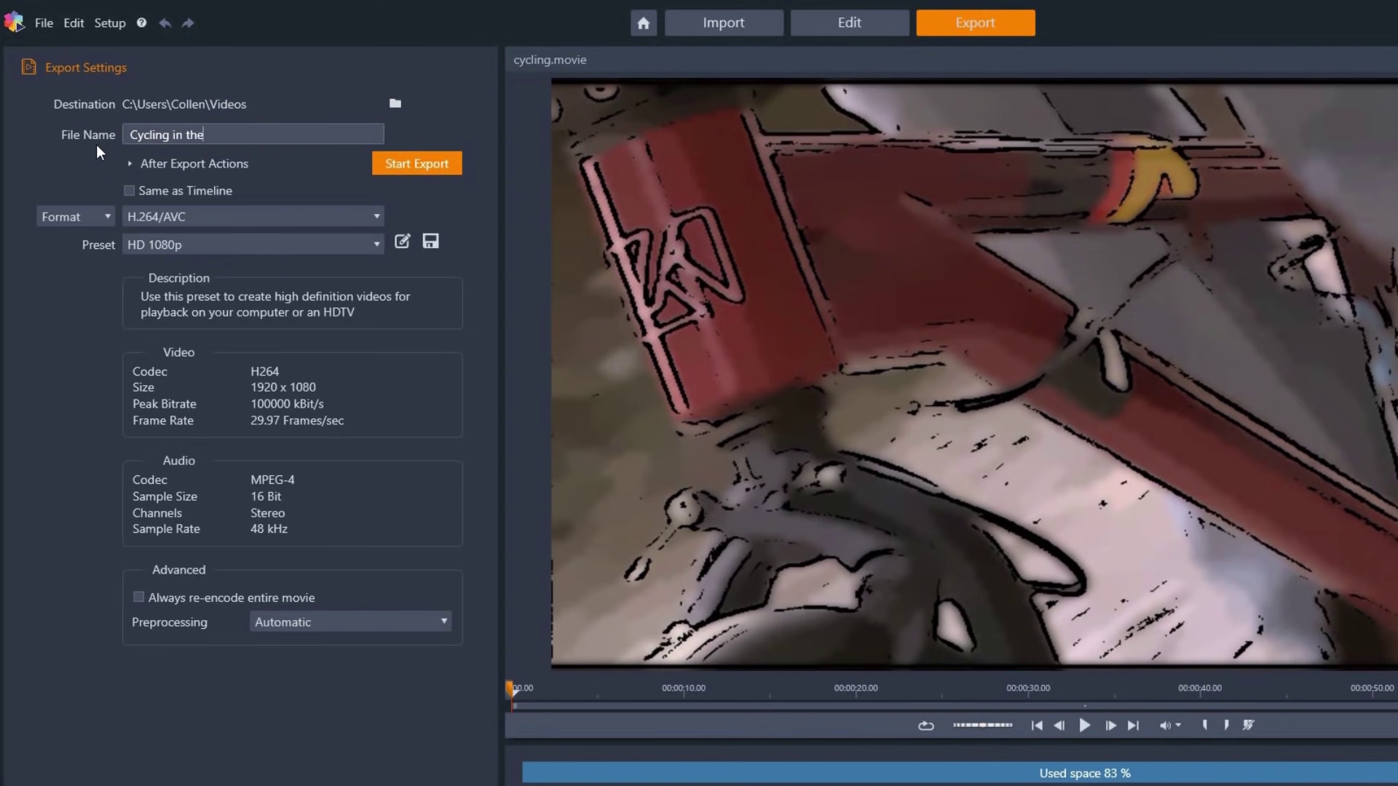
{"action": "type", "text": " Woods"}
- Keep the HD 1080p preset and set output by Extension with mp4
{"action": "left_click", "coordinate": [187, 243]}
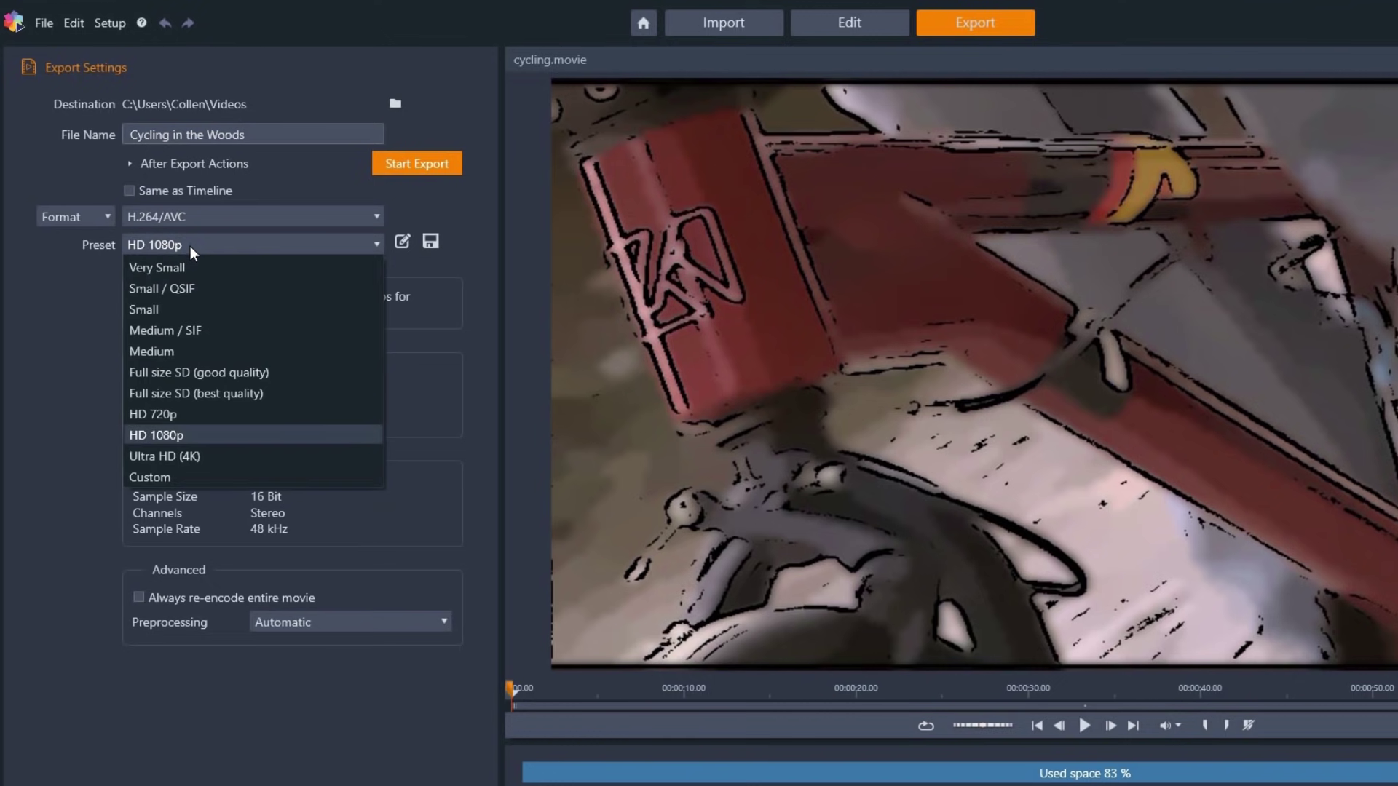
{"action": "left_click", "coordinate": [221, 434]}
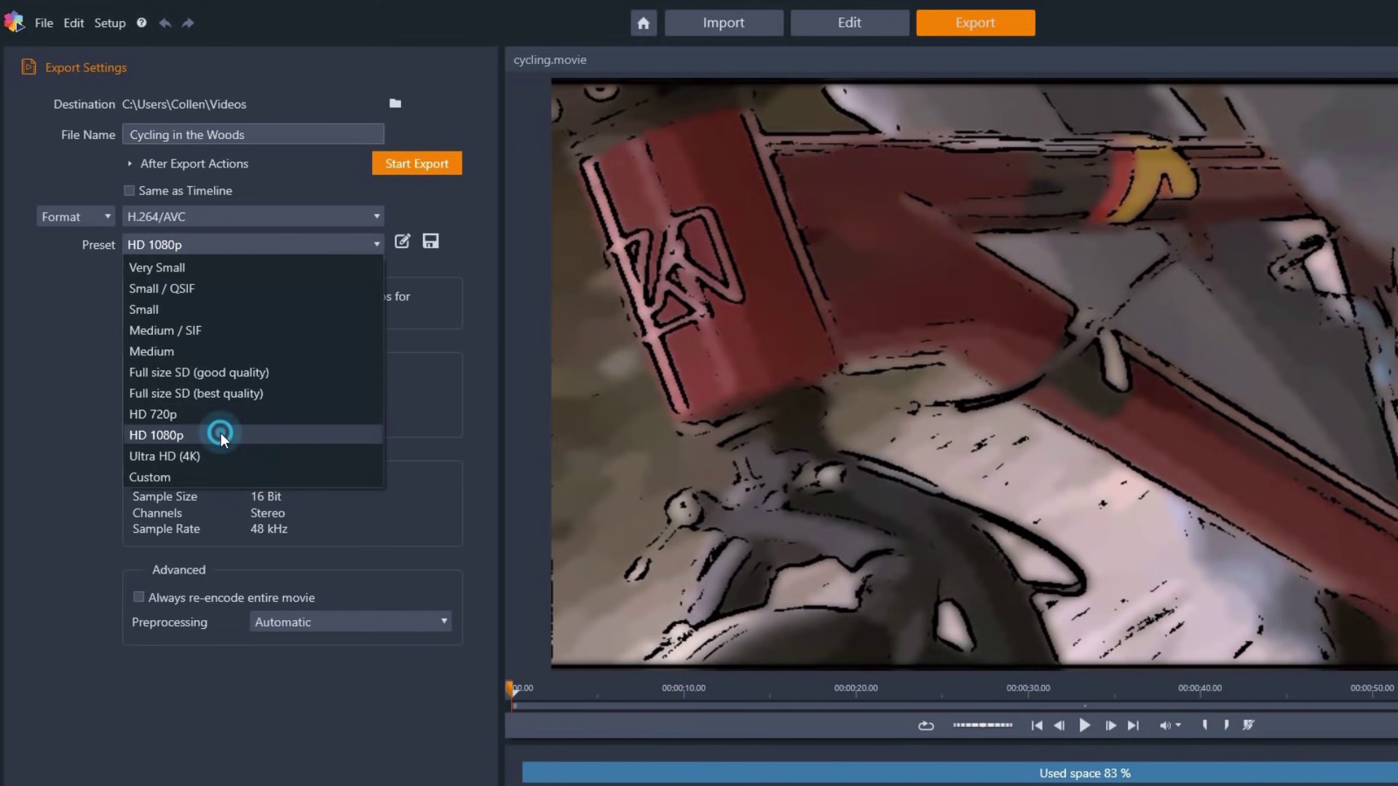
{"action": "left_click", "coordinate": [98, 222]}
{"action": "left_click", "coordinate": [89, 262]}
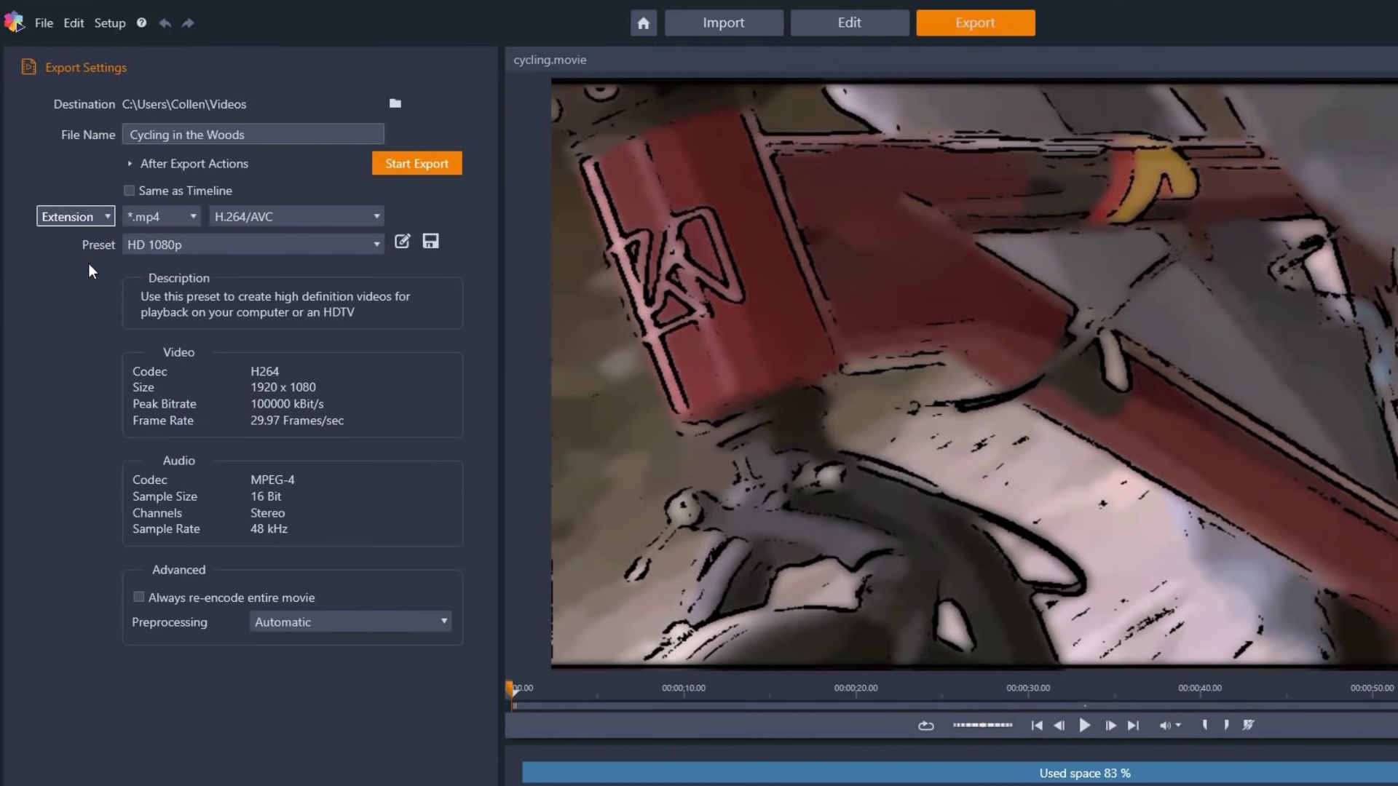
{"action": "left_click", "coordinate": [187, 216]}
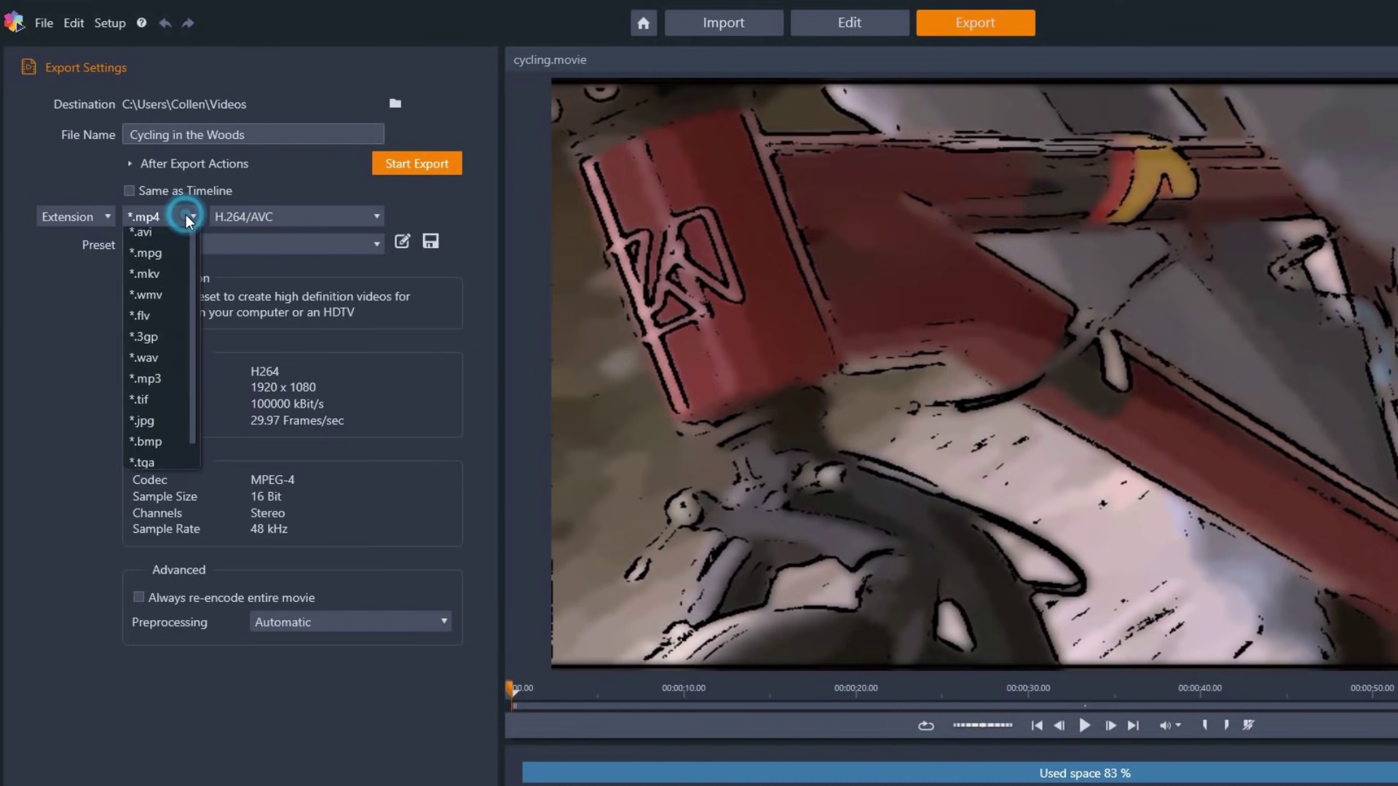
{"action": "left_click", "coordinate": [186, 216]}
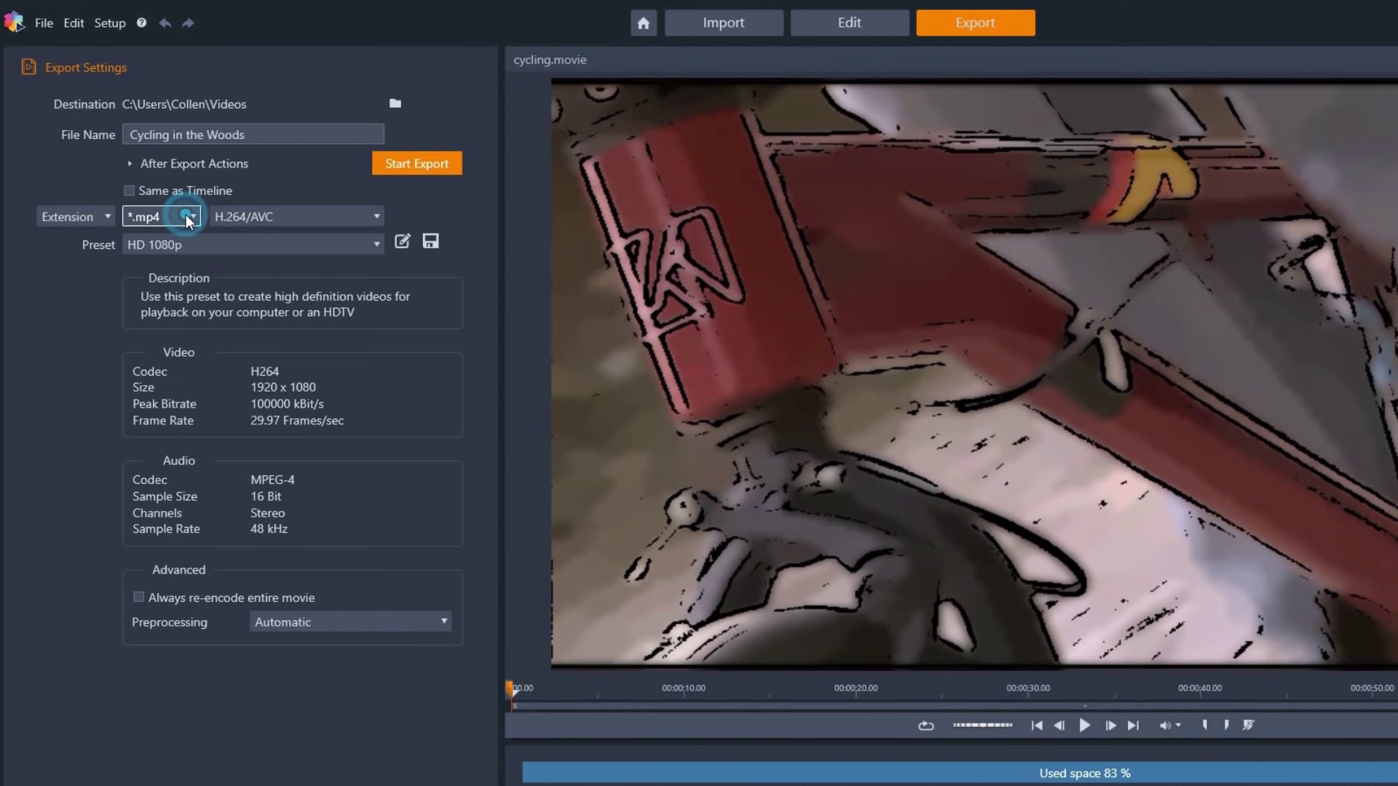
{"action": "left_click", "coordinate": [88, 218]}
- Switch output to Device with the iPod/iPhone - High Quality preset
{"action": "left_click", "coordinate": [77, 282]}
{"action": "left_click", "coordinate": [189, 244]}
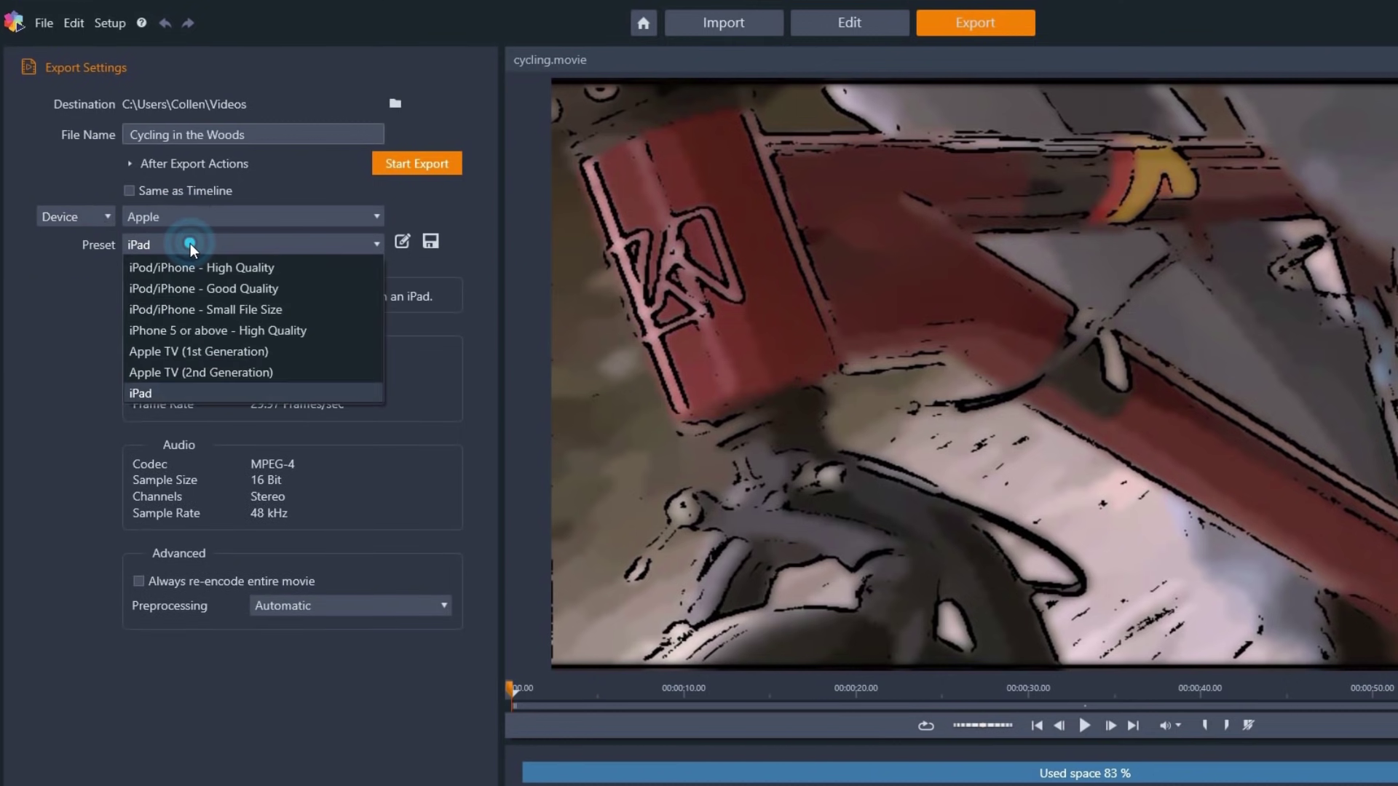
{"action": "left_click", "coordinate": [190, 266]}
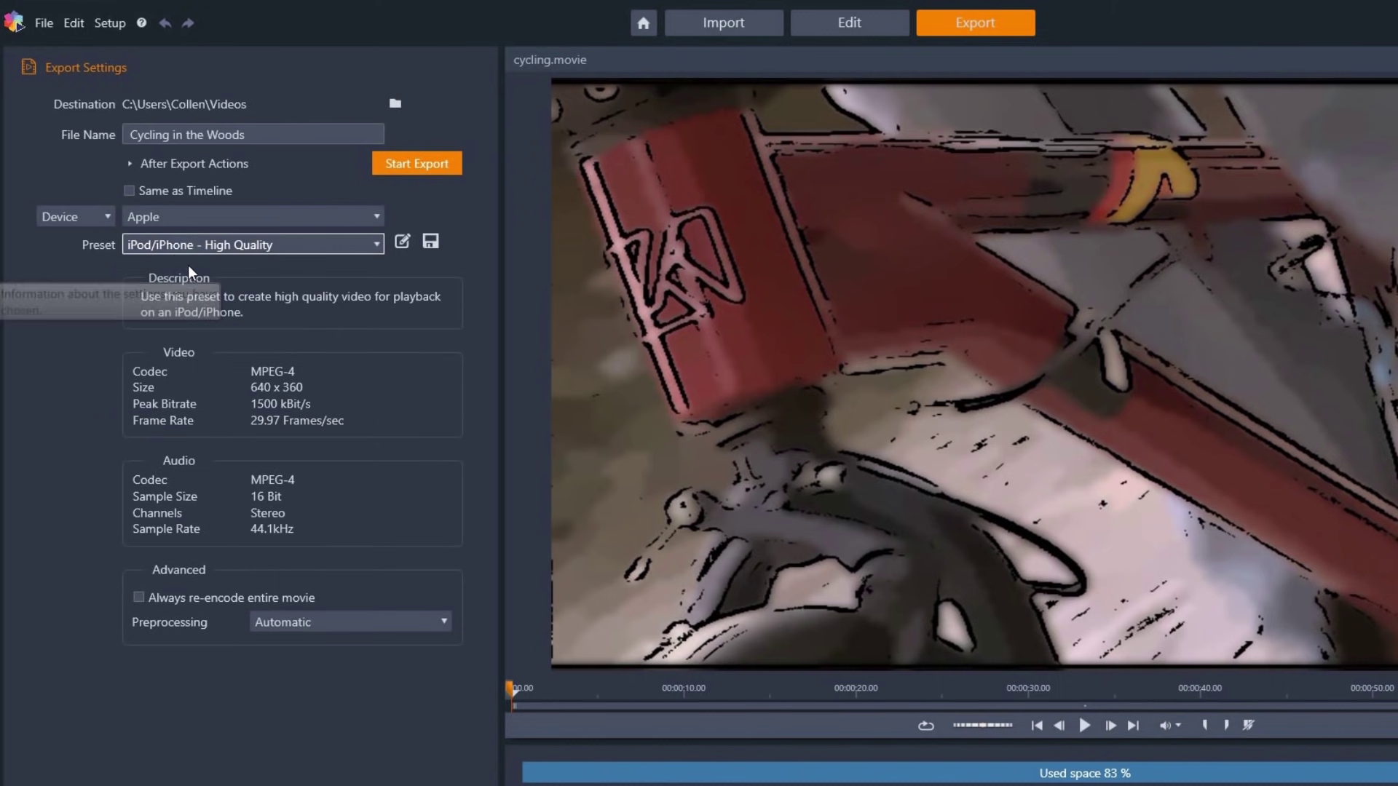
- Change output to Web and choose YouTube as the publishing service
{"action": "left_click", "coordinate": [99, 223]}
{"action": "left_click", "coordinate": [82, 300]}
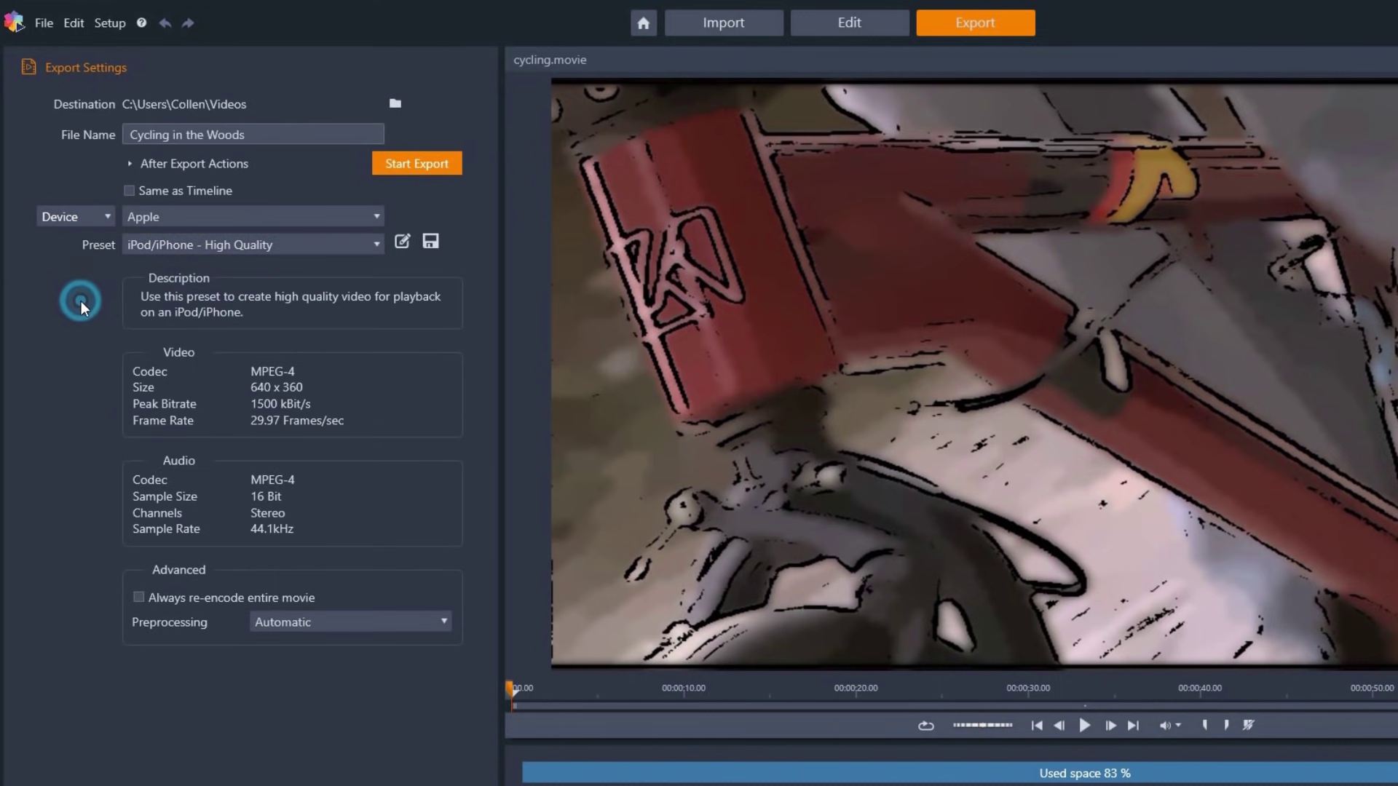
{"action": "left_click", "coordinate": [213, 216]}
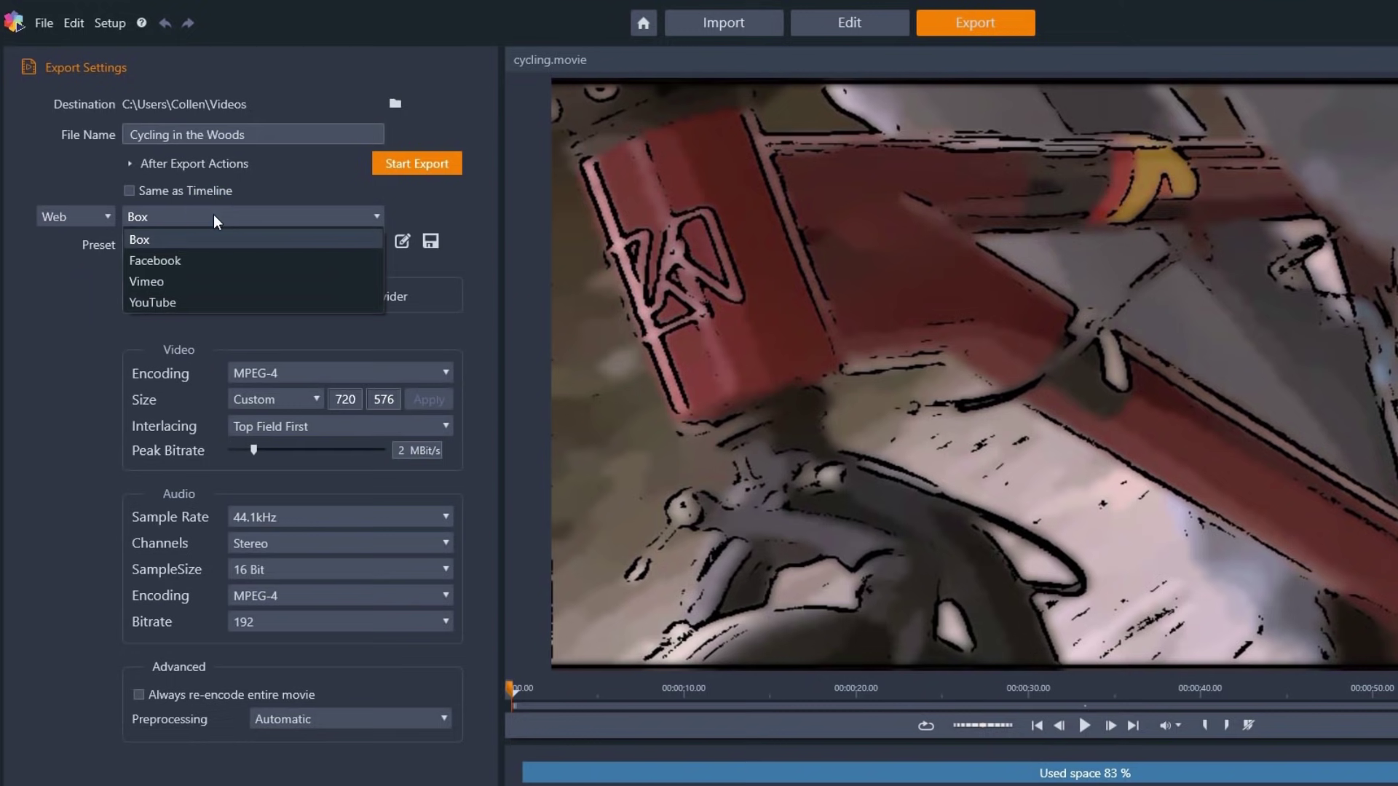
{"action": "left_click", "coordinate": [189, 295]}
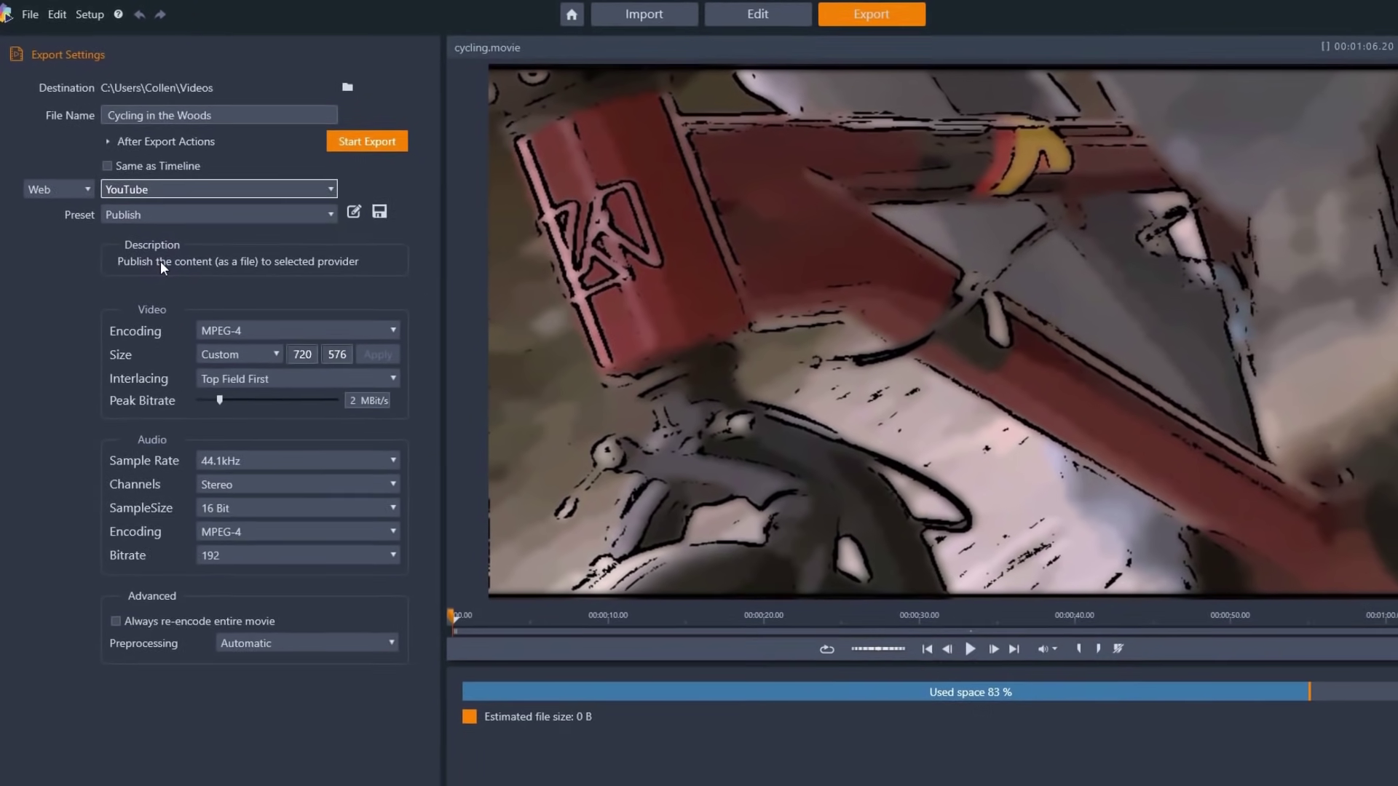